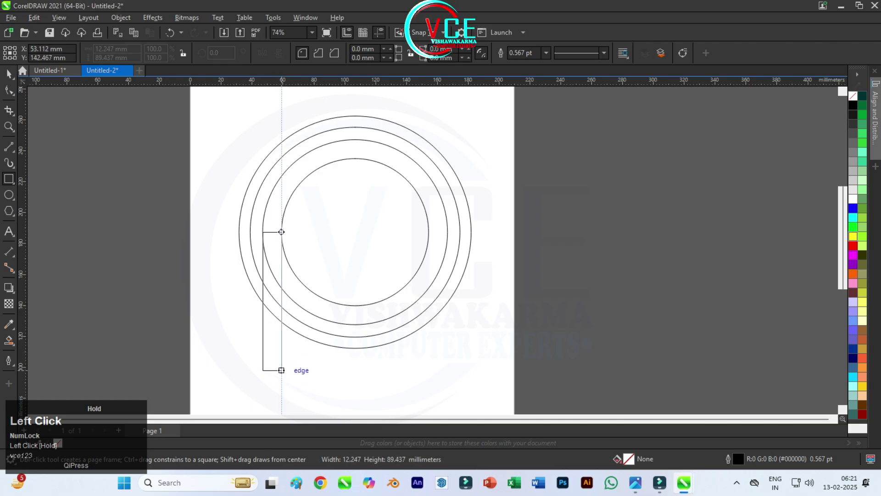
Step: Stretch the narrow rectangle to about 178 mm tall and place two vertical copies of it on either side of the circles' centre
left_click_drag(272, 229, 273, 91)
left_click(9, 73)
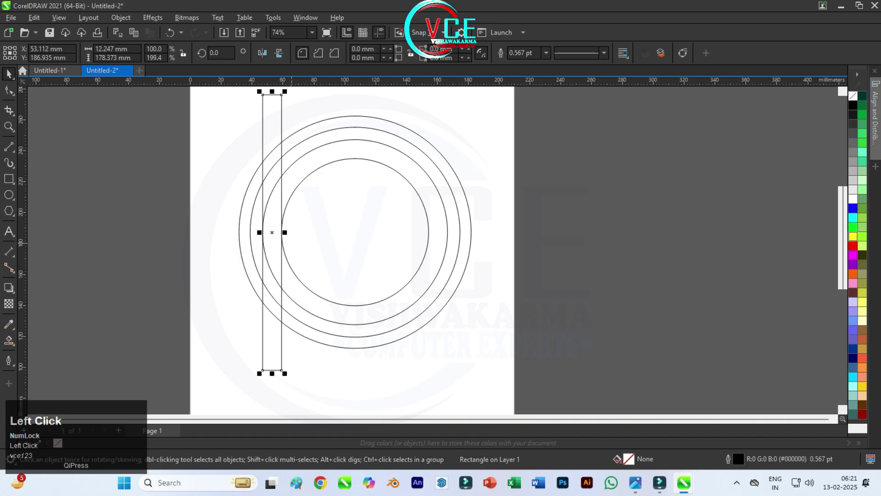
left_click_drag(272, 232, 321, 220)
scroll(355, 232, "up", 3)
right_click(354, 213)
right_click(321, 220)
scroll(320, 172, "down", 3)
Step: Rotate a copy of the vertical bar to 270° to form a horizontal bar across the circles' centre
left_click(334, 120)
left_click(334, 120)
left_click_drag(339, 120, 467, 267)
Step: Duplicate the central horizontal bar downward into the lower part of the circles
scroll(356, 298, "up", 3)
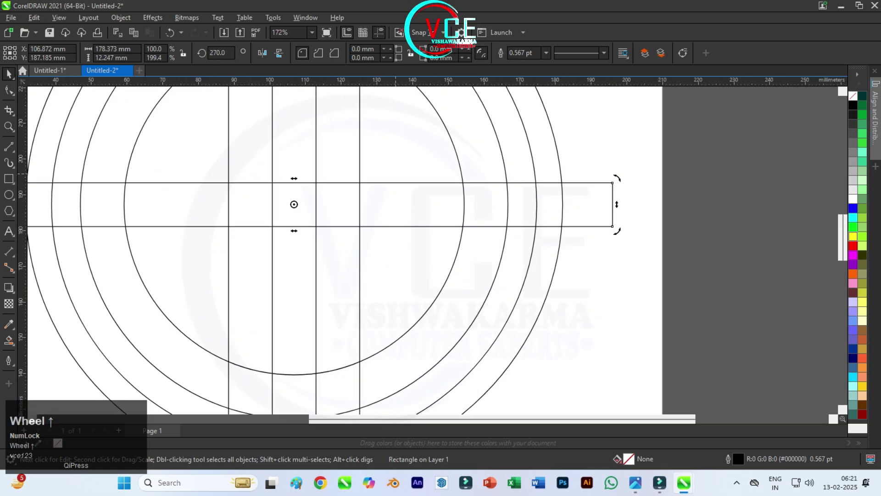
left_click(395, 174)
left_click(397, 183)
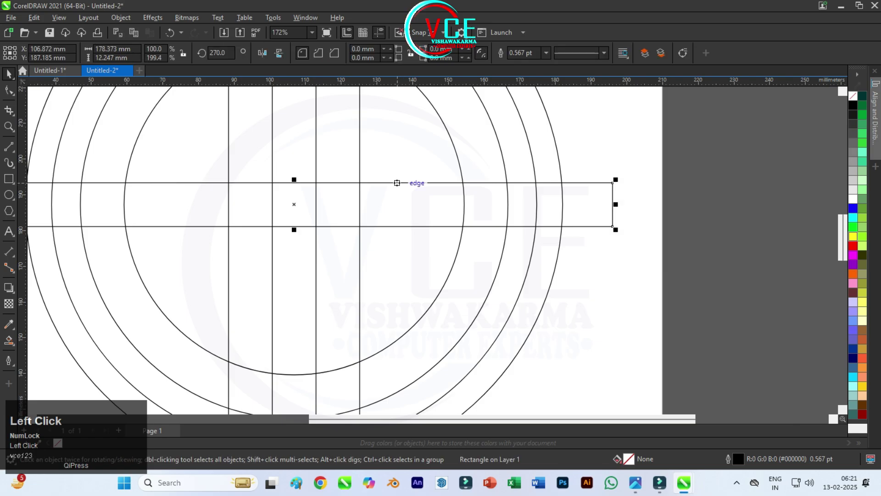
left_click_drag(397, 183, 404, 316)
right_click(405, 316)
scroll(405, 317, "down", 3)
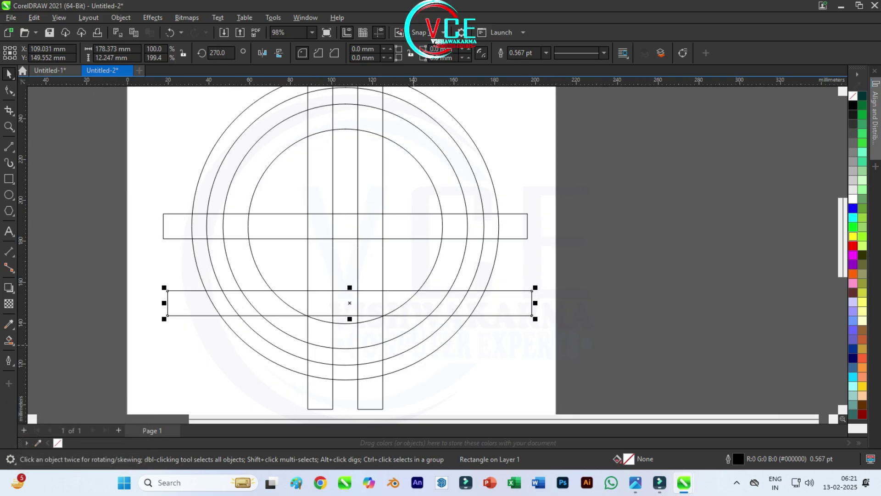
Step: Nudge the lower horizontal bar down until its lower edge meets the bottom of the innermost circle
scroll(405, 316, "up", 1)
scroll(343, 321, "up", 7)
key("Down")
key("Down")
key("Down")
key("Down")
key("Down")
key("Down")
key("Down")
key("Down")
key("Down")
scroll(345, 275, "down", 8)
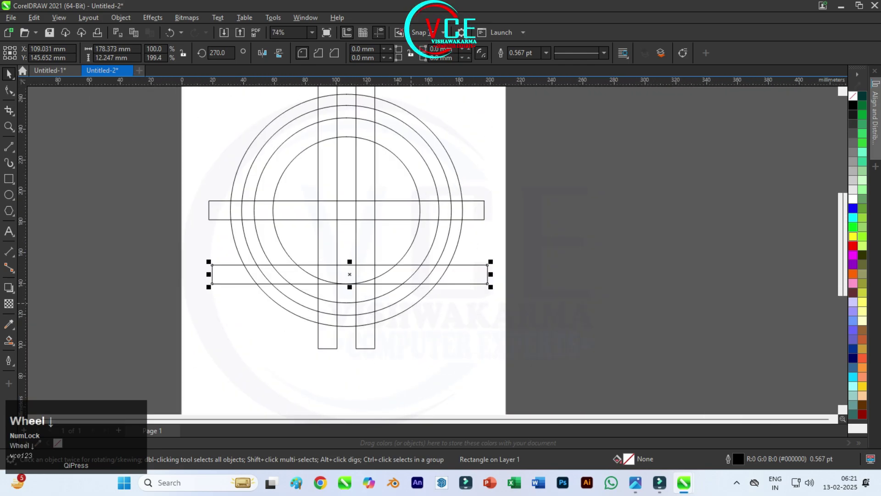
scroll(395, 292, "down", 1)
scroll(367, 222, "up", 1)
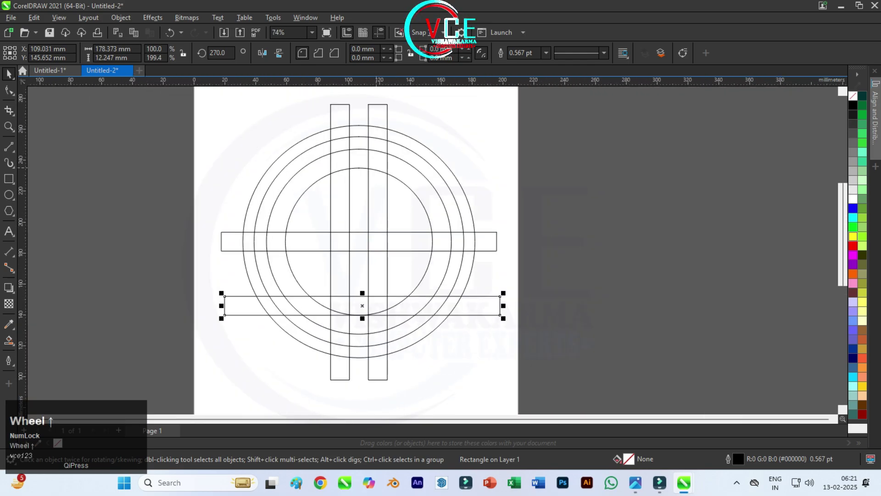
Step: Draw a diagonal line, about 46 × 89 mm, from the left bar's inner edge at the third circle's bottom to that circle's upper left
scroll(379, 188, "up", 1)
left_click(9, 147)
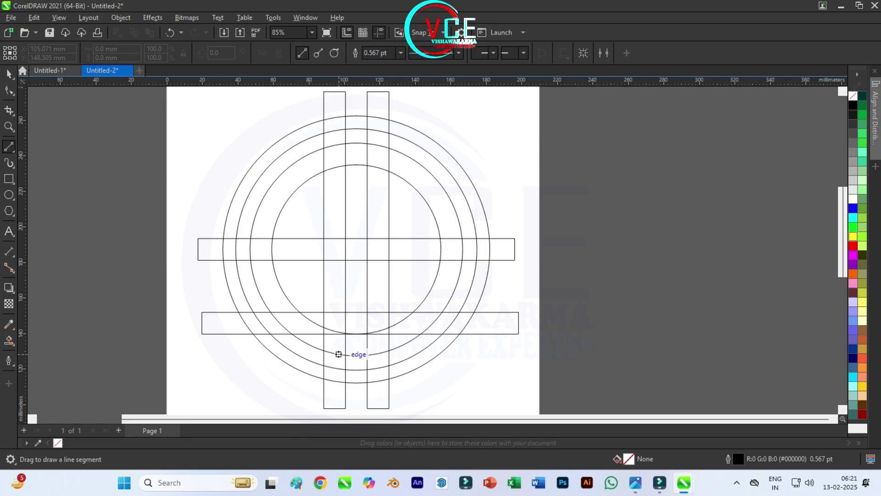
left_click(345, 355)
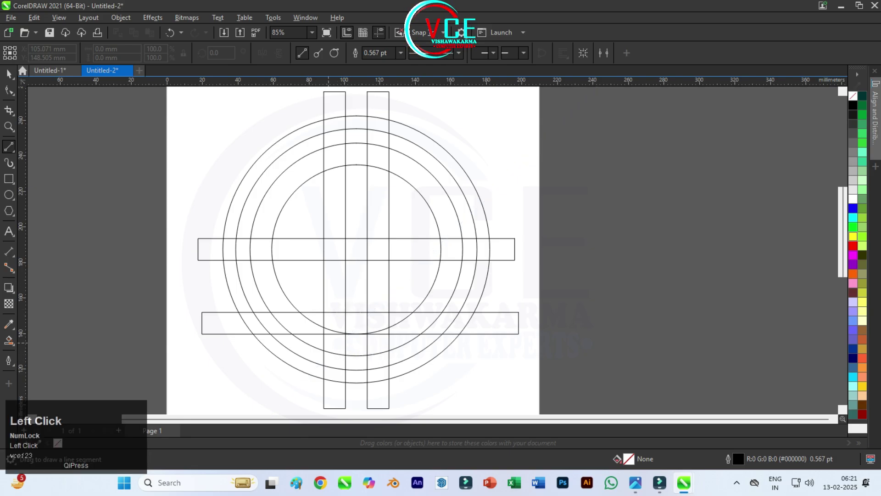
left_click_drag(345, 354, 263, 199)
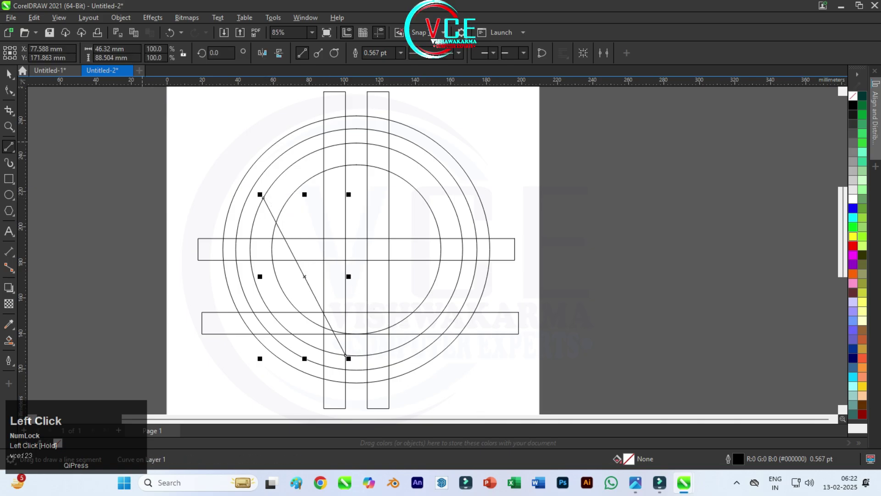
Step: Place a parallel copy of the diagonal line slightly above and to the right of the original
scroll(278, 210, "up", 1)
left_click_drag(282, 248, 303, 212)
left_click_drag(322, 248, 306, 212)
right_click(306, 212)
scroll(302, 196, "up", 4)
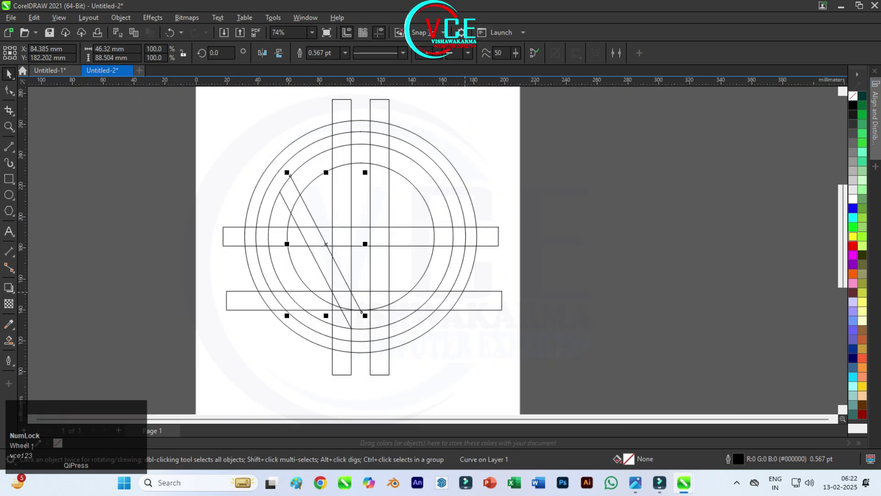
Step: Draw a slanted line, about 12 × 53 mm, from the third circle's top down to the left bar's outer edge at the central bar
scroll(459, 197, "up", 1)
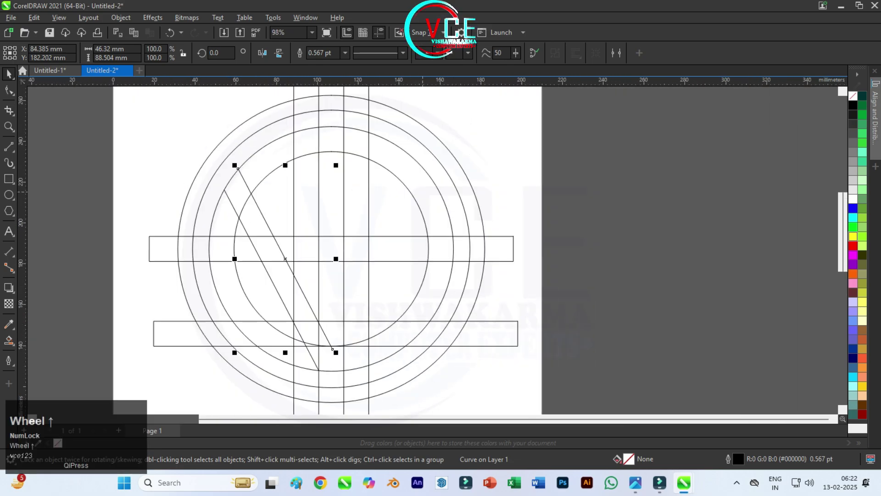
scroll(401, 191, "down", 1)
key("F10")
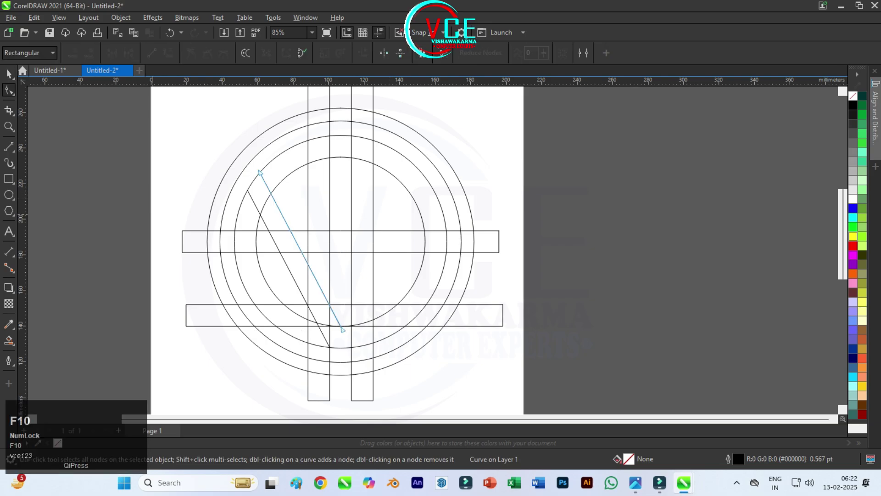
left_click(8, 147)
scroll(309, 167, "up", 2)
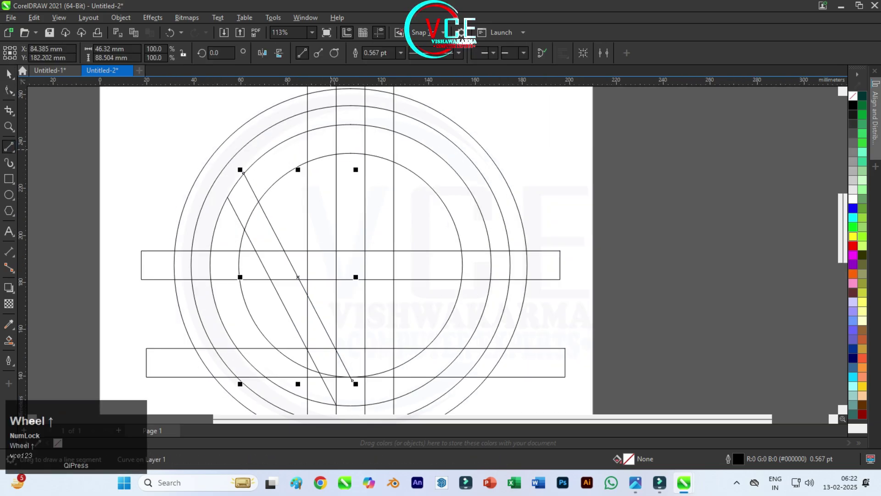
left_click_drag(336, 128, 307, 250)
scroll(309, 175, "down", 3)
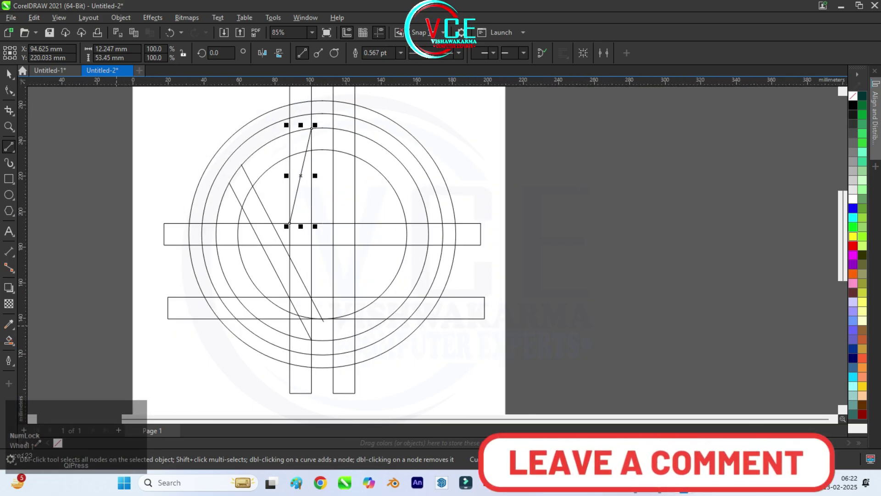
Step: Smart-fill the right vertical bar in dark brown (#1C1200) from the third circle's top down to the lower horizontal bar
key("F10")
left_click(9, 340)
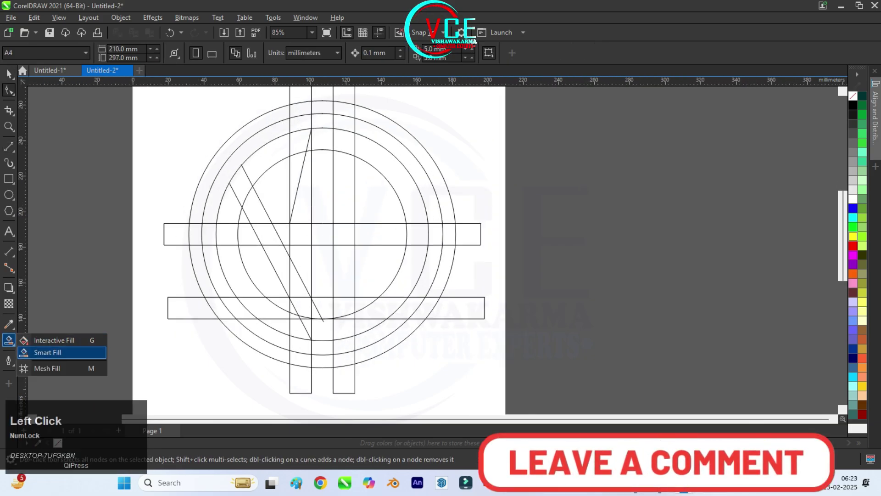
left_click(32, 354)
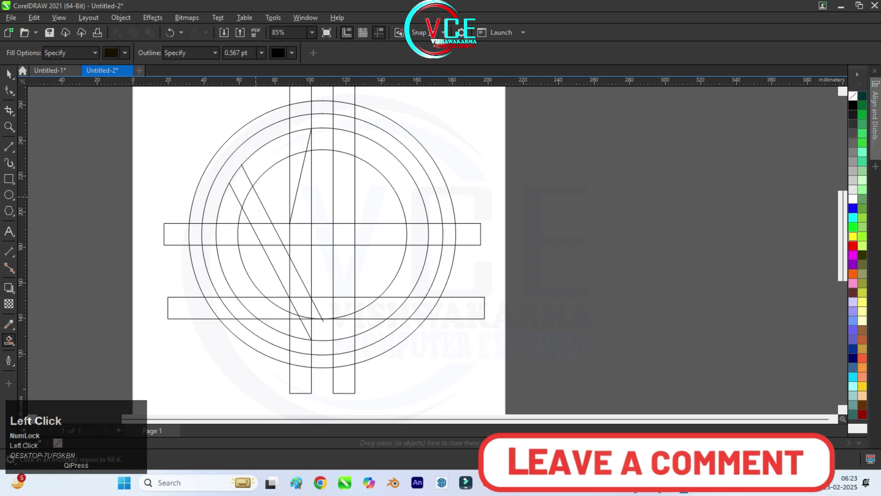
left_click(344, 141)
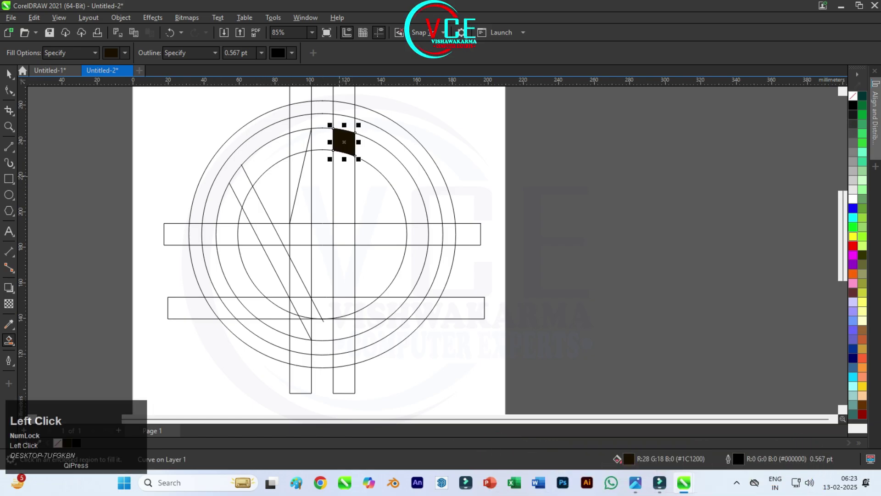
left_click(342, 183)
left_click(347, 235)
left_click(351, 271)
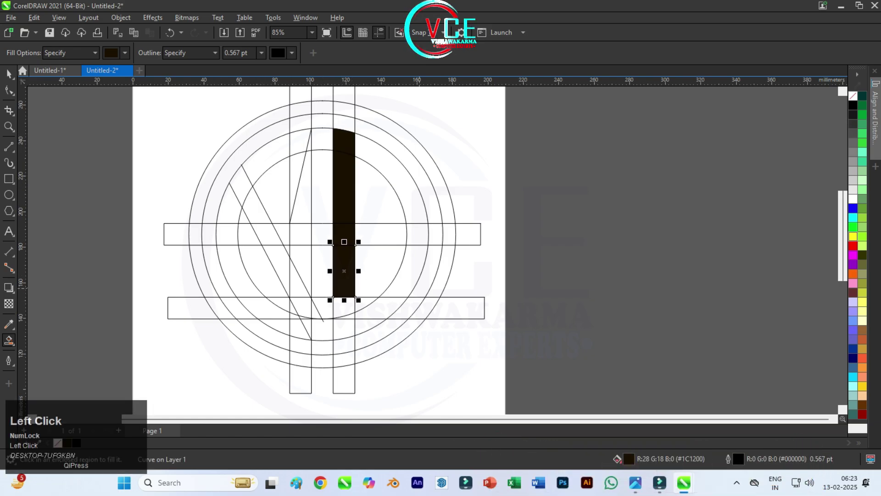
Step: Smart-fill the right arc between the two inner circles and the crossbar joining it to the right vertical bar
left_click(404, 275)
left_click(418, 234)
left_click(396, 175)
left_click(381, 234)
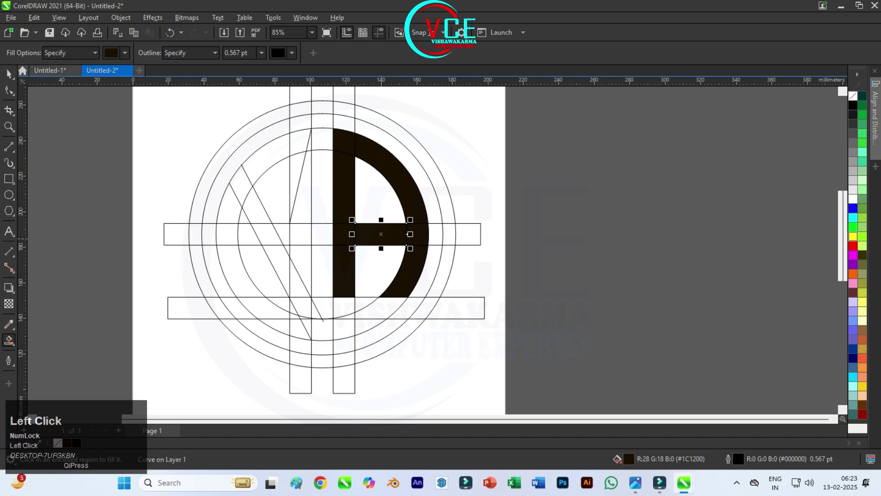
Step: Smart-fill the crossbar's left part and the tapered upper spike of the left vertical bar
scroll(357, 218, "up", 1)
left_click(317, 236)
left_click(291, 236)
left_click(296, 197)
scroll(328, 131, "down", 3)
scroll(316, 126, "up", 7)
scroll(304, 149, "up", 1)
left_click(308, 143)
Step: Smart-fill the lower part of the left vertical bar down to its pointed tip along the diagonal lines
scroll(362, 120, "down", 6)
scroll(334, 272, "up", 7)
left_click(329, 186)
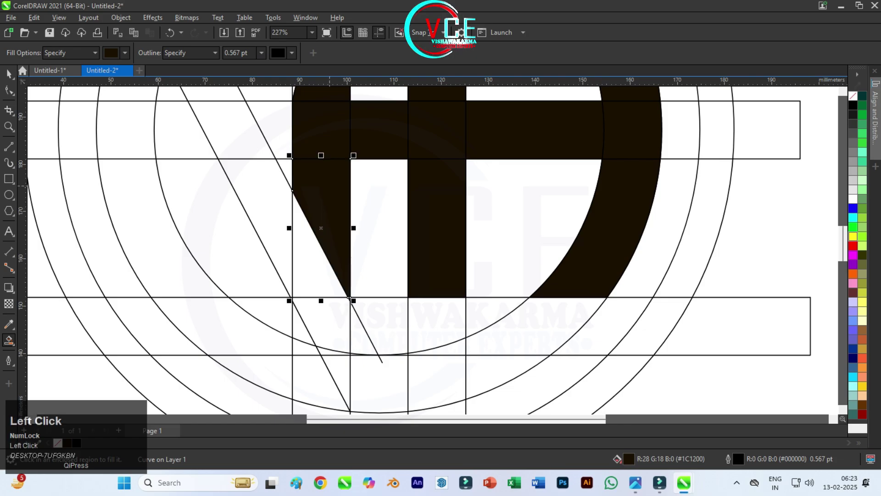
left_click(322, 263)
left_click(327, 321)
scroll(366, 243, "down", 6)
scroll(361, 301, "up", 9)
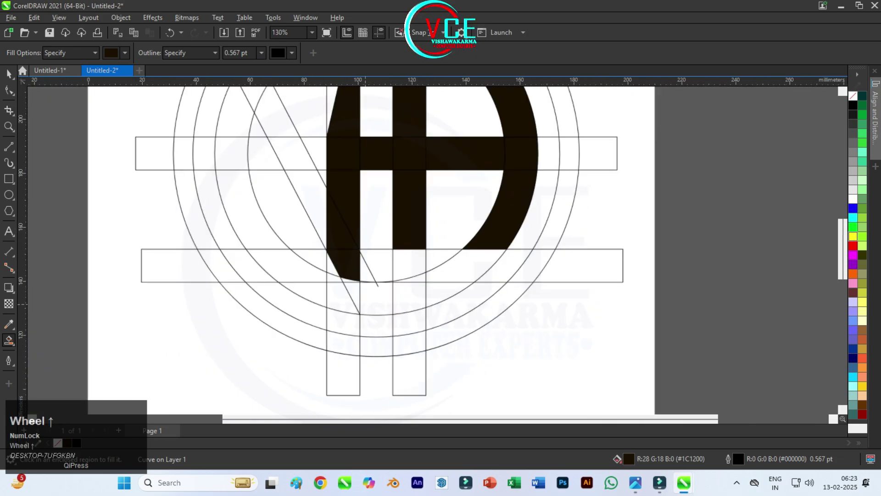
left_click(327, 242)
left_click(344, 278)
scroll(367, 290, "down", 6)
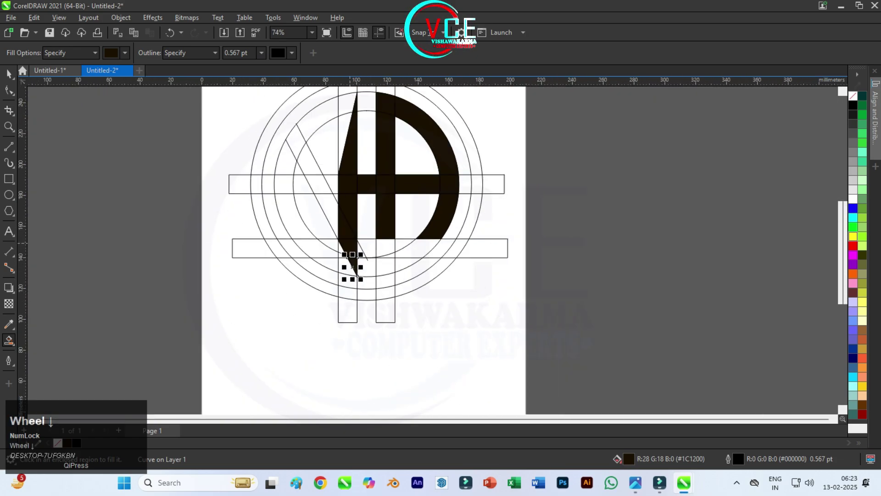
Step: Smart-fill the diagonal stroke between the parallel lines and the left arc down to the lower horizontal bar
left_click(328, 215)
left_click(308, 184)
left_click(304, 158)
left_click(294, 140)
left_click(283, 159)
left_click(284, 183)
left_click(298, 235)
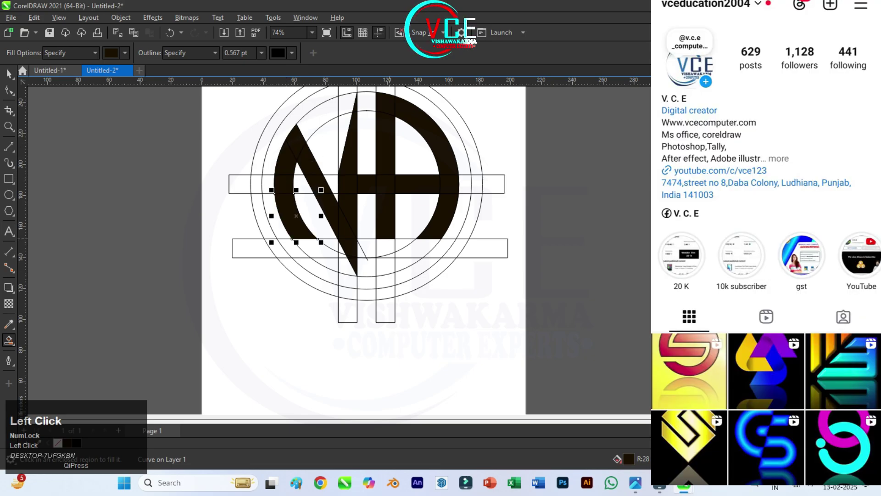
Step: Smart-fill the outer ring's left side and lower-left segments round to the bottom centre
scroll(370, 280, "down", 1)
scroll(400, 181, "up", 2)
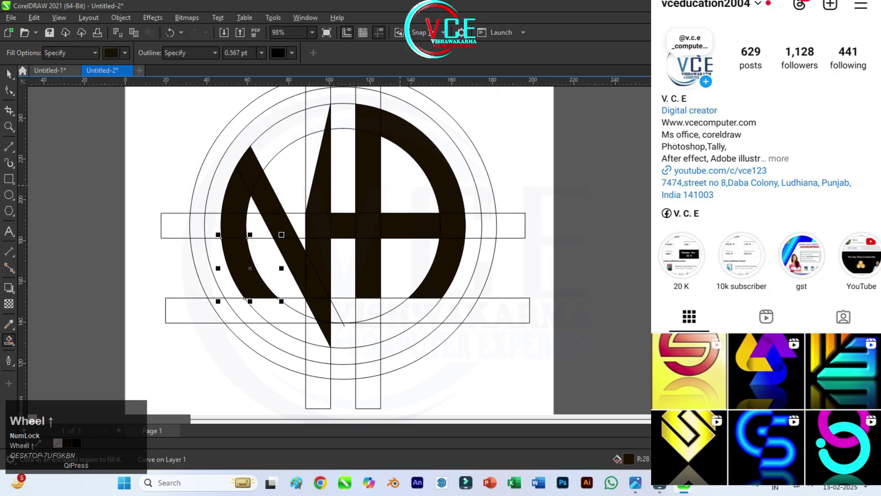
scroll(317, 202, "up", 3)
scroll(316, 202, "down", 2)
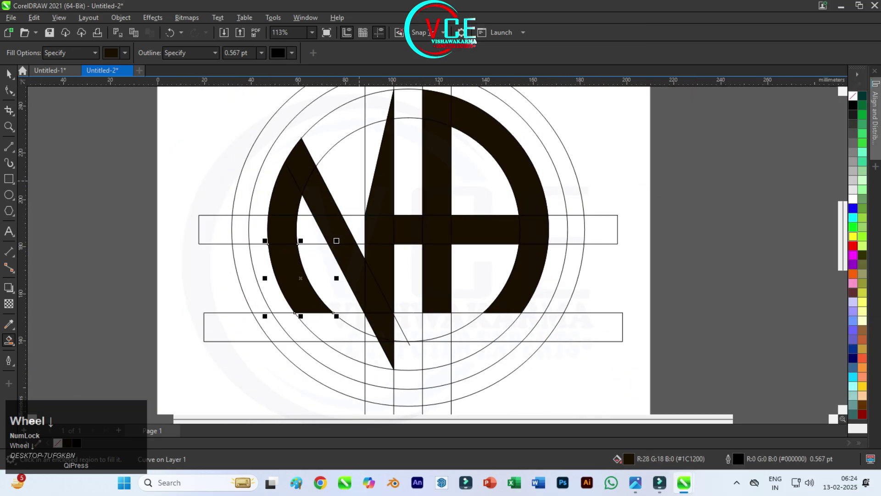
scroll(383, 250, "down", 2)
scroll(383, 251, "up", 2)
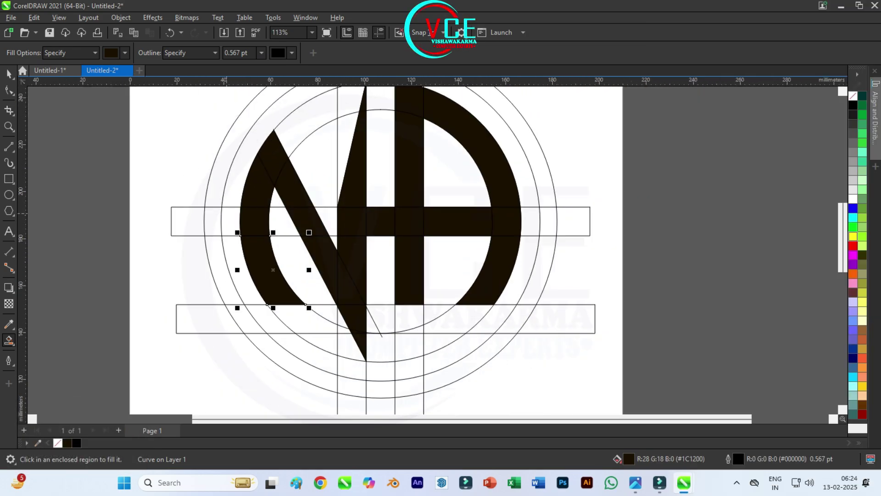
left_click(218, 184)
left_click(213, 221)
left_click(219, 263)
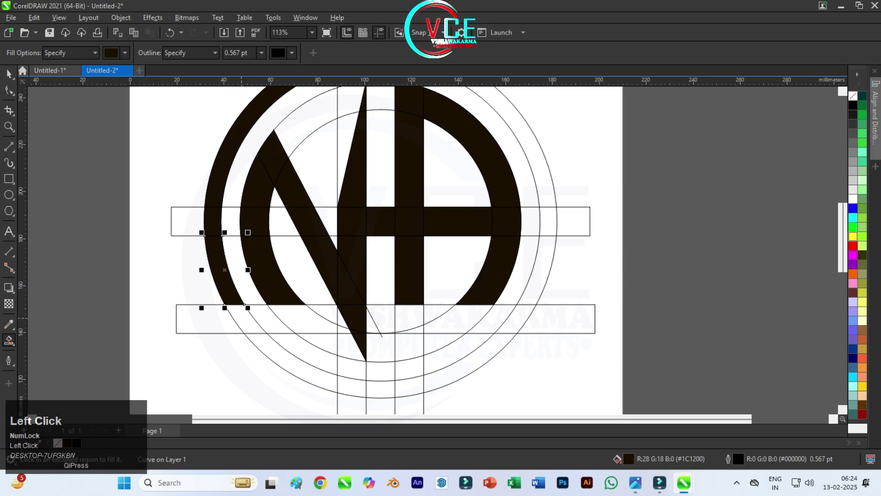
left_click(244, 319)
left_click(269, 346)
left_click(351, 388)
left_click(380, 391)
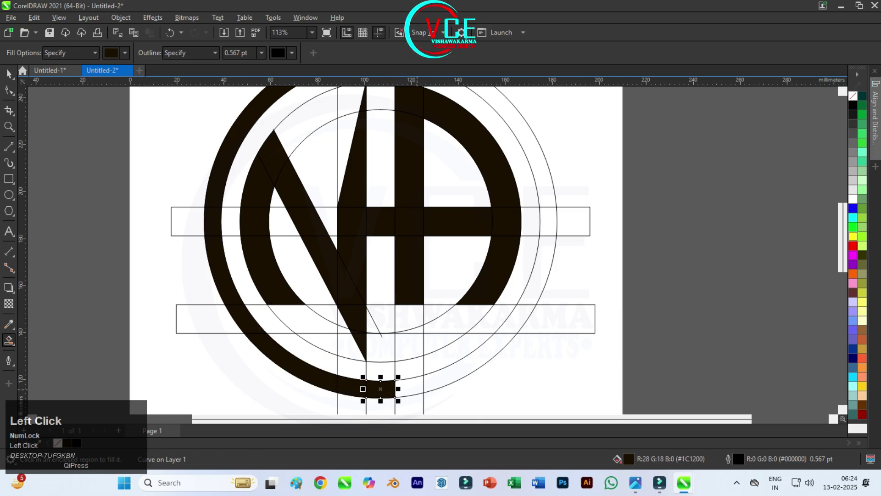
Step: Smart-fill the outer ring's remaining segments up the right side and across the top
left_click(409, 389)
left_click(459, 372)
left_click(516, 321)
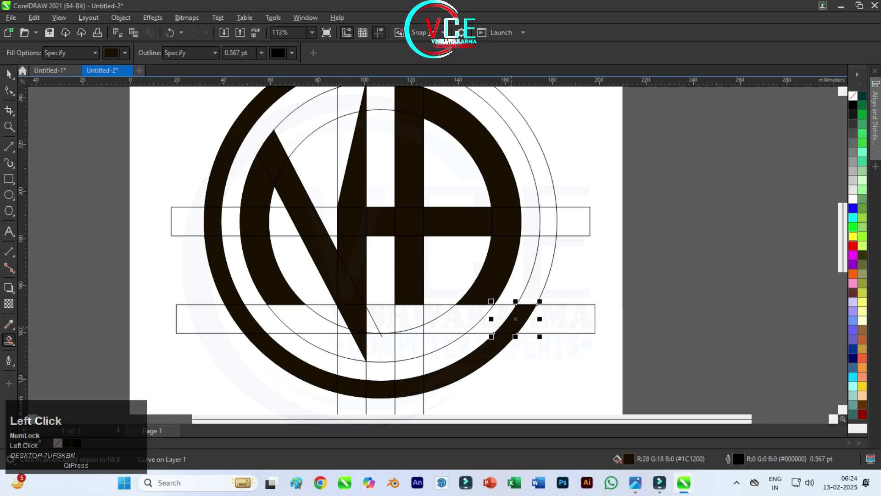
left_click(548, 269)
left_click(550, 221)
left_click(532, 151)
scroll(523, 195, "down", 2)
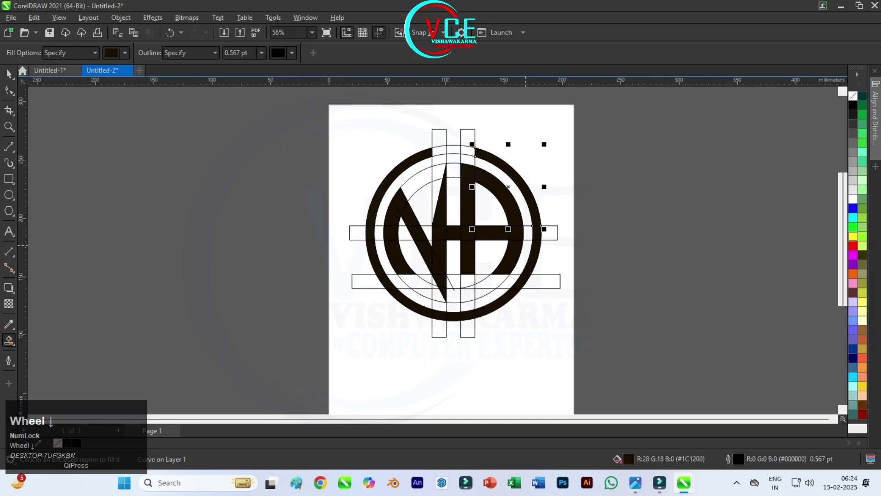
scroll(476, 107, "up", 2)
scroll(455, 154, "up", 1)
left_click(464, 147)
left_click(439, 146)
left_click(414, 149)
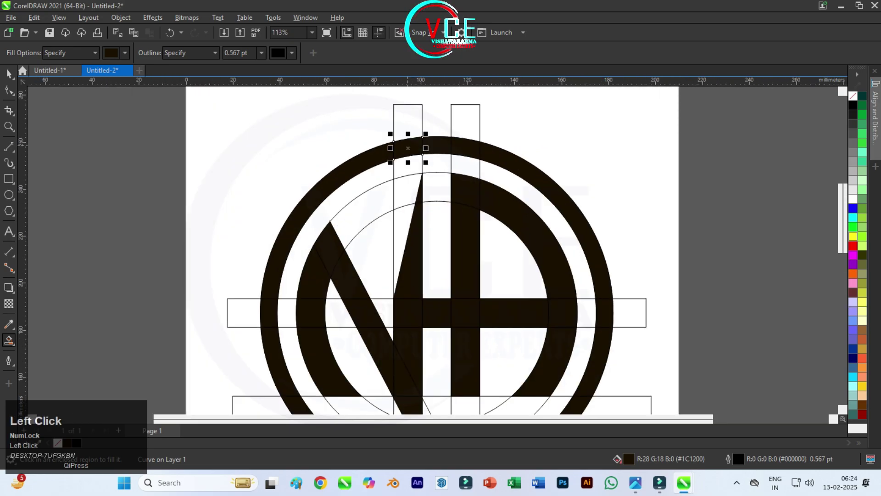
Step: Delete the two vertical construction rectangles
left_click(9, 74)
left_click(316, 128)
scroll(316, 127, "down", 4)
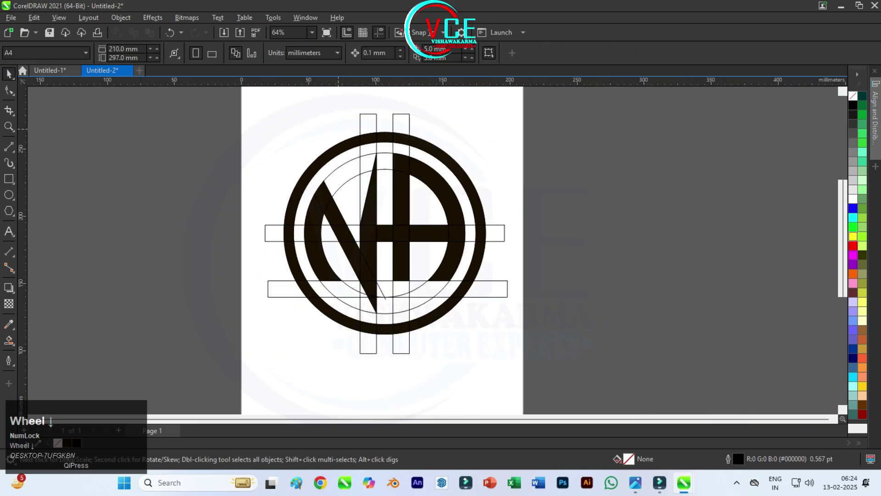
left_click(376, 113)
key("Delete")
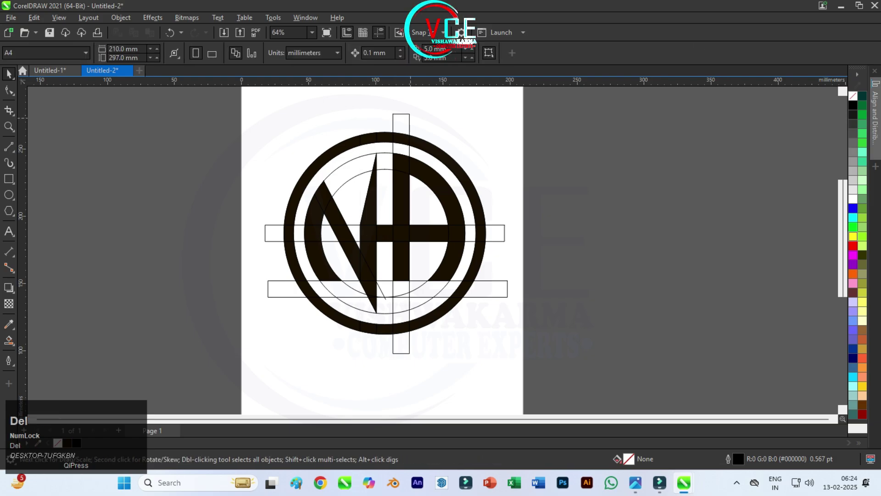
left_click(410, 123)
key("Delete")
Step: Delete the two horizontal construction rectangles and the inner construction circles
left_click(504, 233)
key("Delete")
left_click(507, 287)
key("Delete")
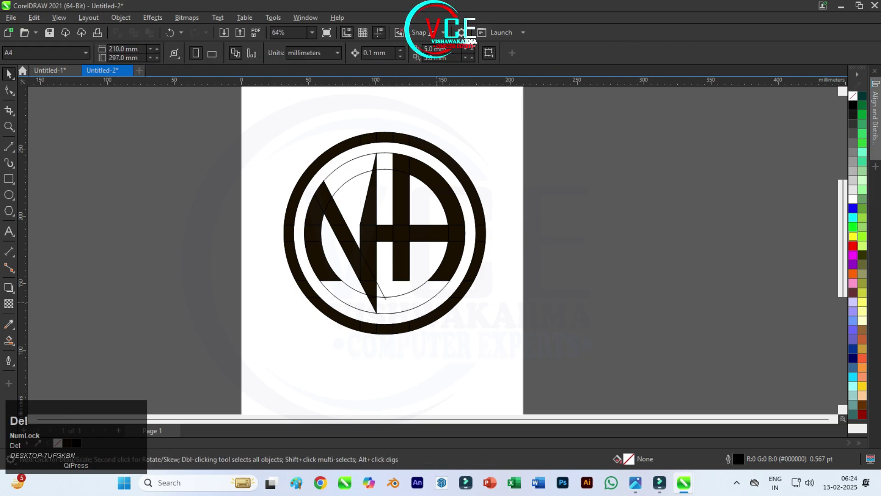
left_click(399, 294)
key("Delete")
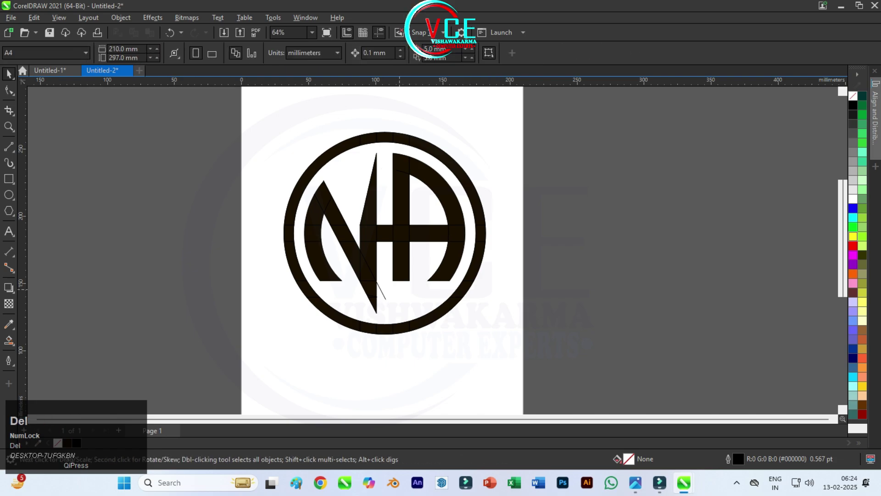
Step: Delete the leftover diagonal construction line below the N and select all the filled logo pieces
left_click(381, 292)
key("Delete")
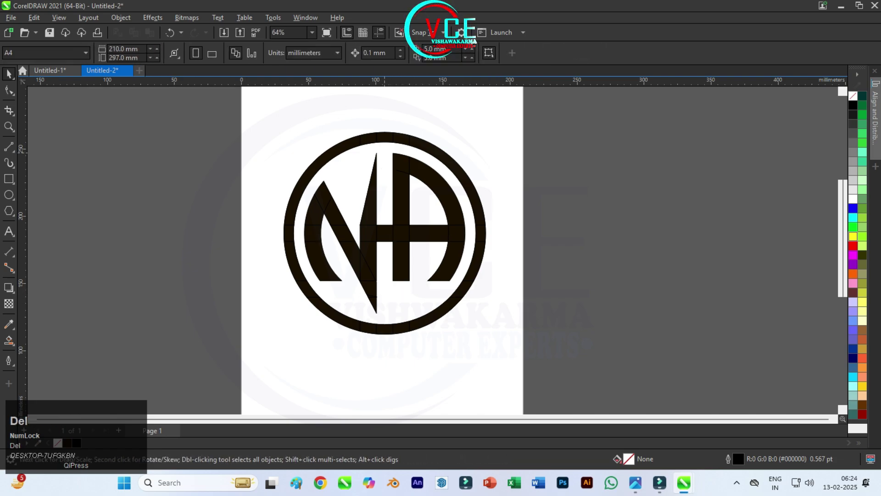
scroll(446, 285, "up", 1)
scroll(287, 191, "down", 1)
left_click_drag(247, 104, 516, 351)
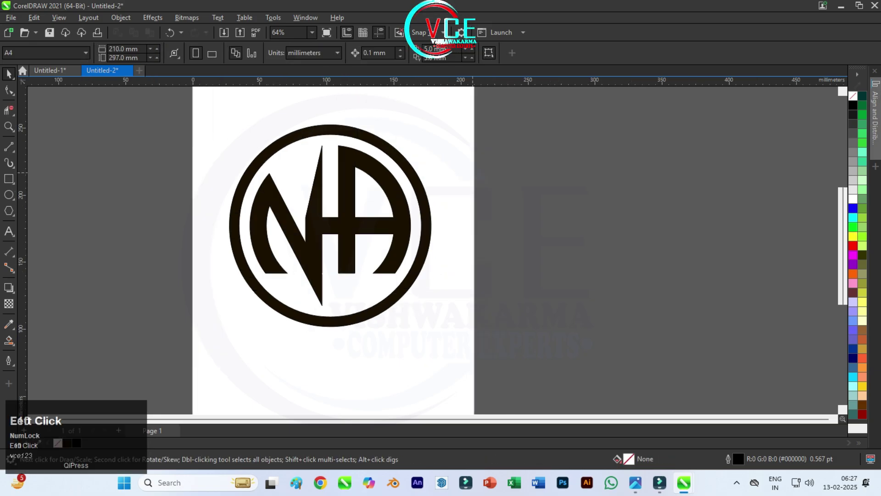
Step: With the Shape tool, select all nodes of the NA letters and reduce them
key("F10")
left_click(8, 90)
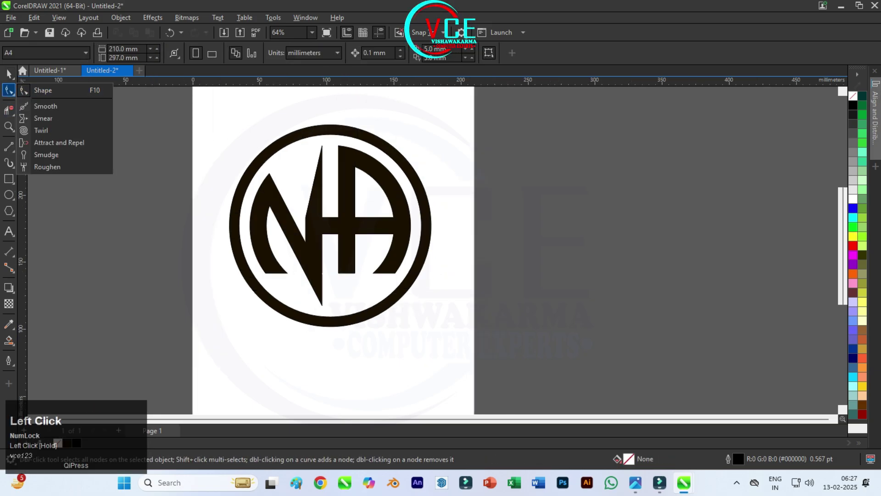
left_click(64, 90)
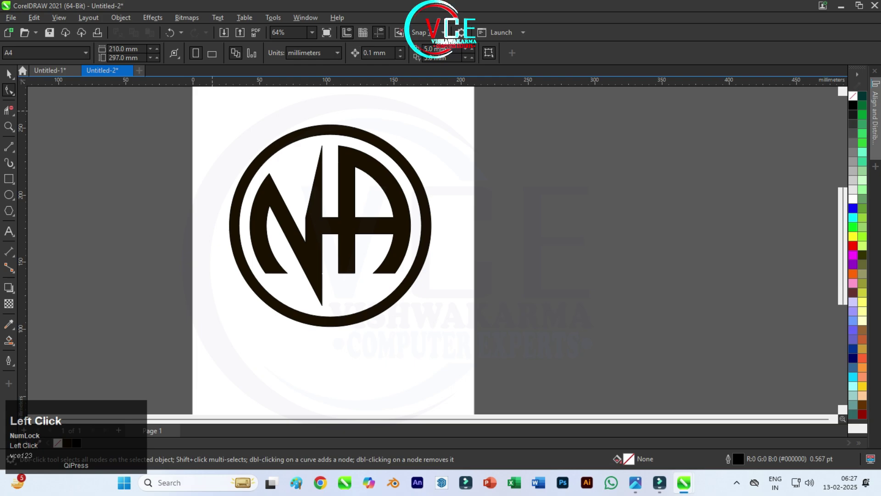
left_click(354, 228)
left_click_drag(224, 111, 476, 344)
left_click(481, 53)
Step: Select all nodes of the outer ring and reduce them
left_click(346, 132)
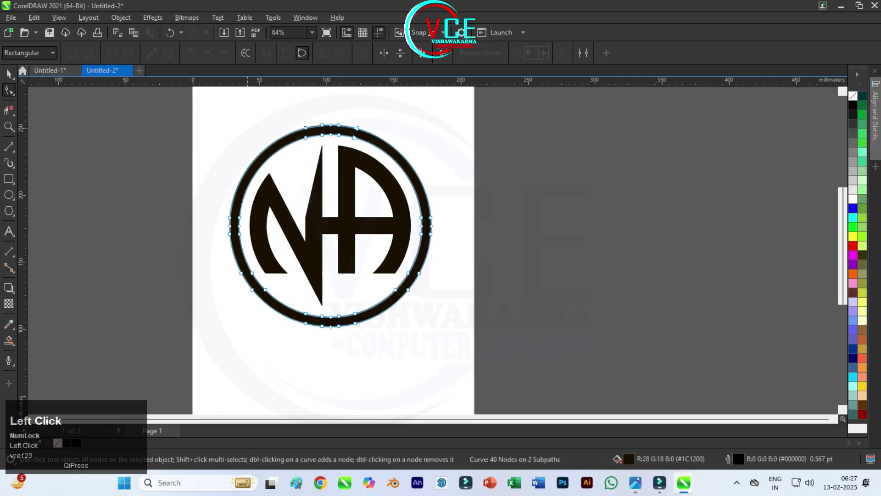
left_click_drag(268, 183, 507, 343)
left_click(480, 53)
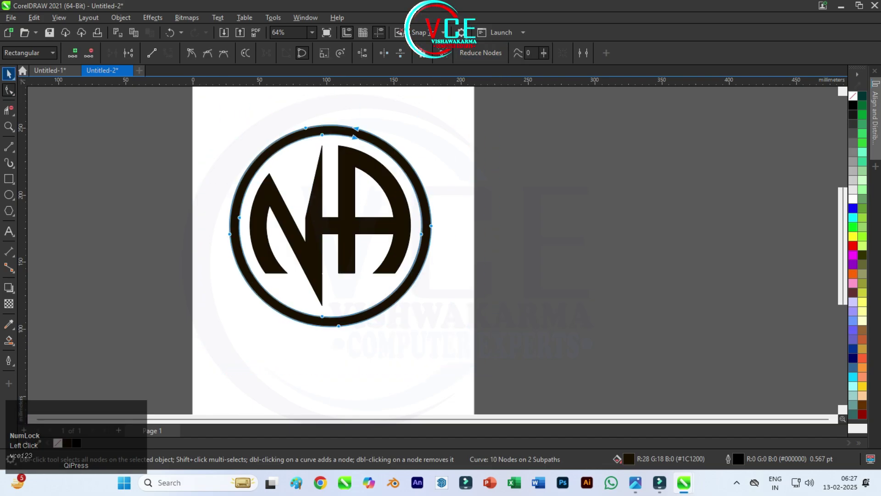
Step: Fill the outer ring blue and the NA letters red
left_click(9, 73)
scroll(305, 202, "up", 3)
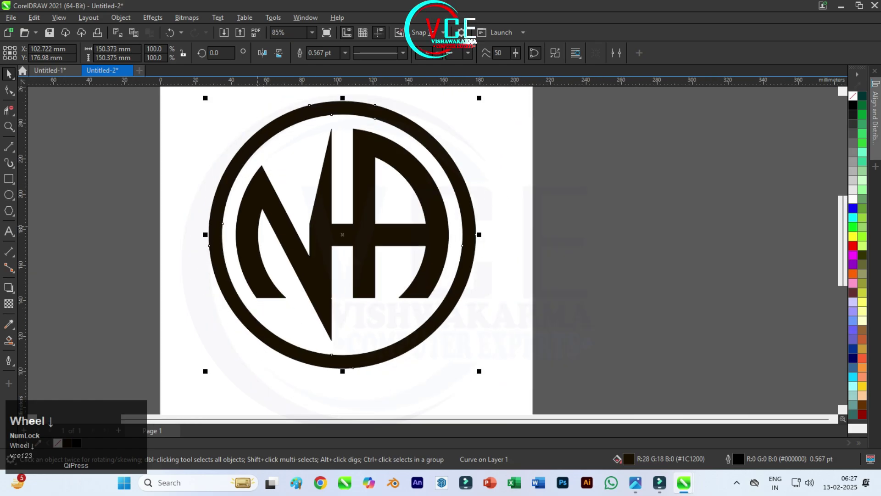
scroll(378, 241, "down", 1)
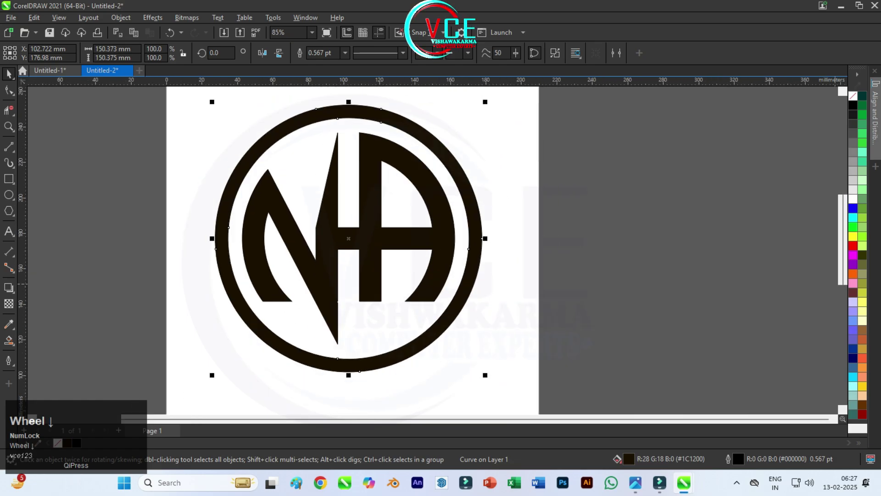
left_click(852, 207)
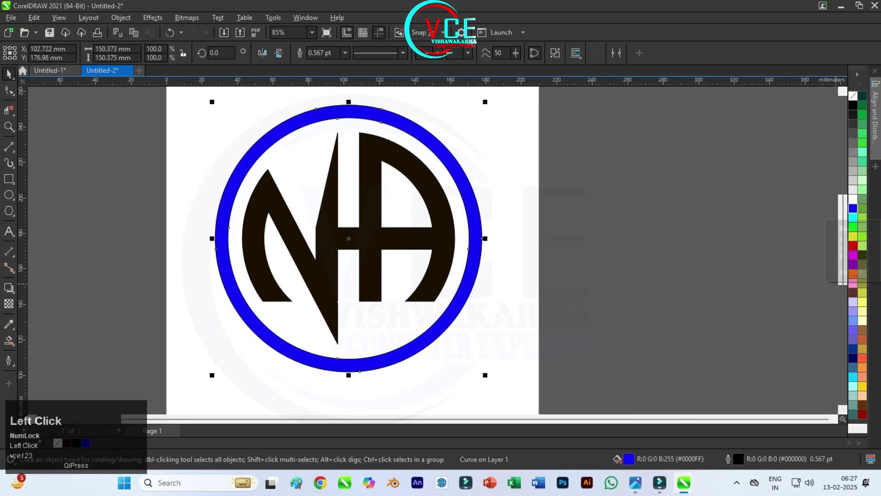
left_click(442, 239)
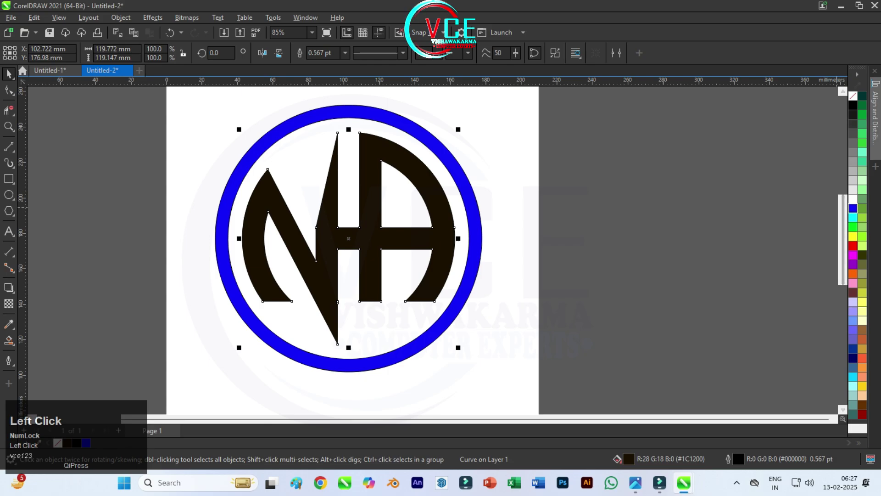
left_click(853, 207)
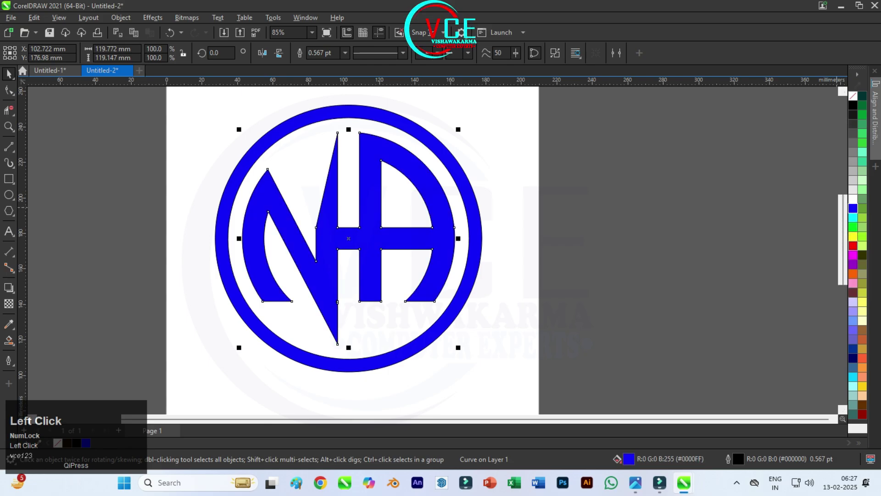
left_click(852, 246)
Step: Apply inward contours with a 0.025 mm offset to the outer ring and the NA letters
scroll(272, 213, "down", 1)
left_click_drag(220, 107, 509, 379)
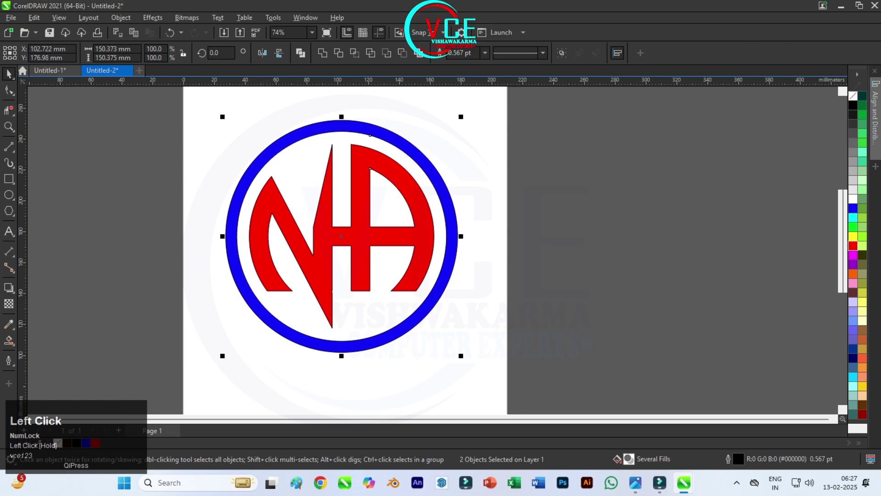
left_click(8, 286)
left_click(37, 301)
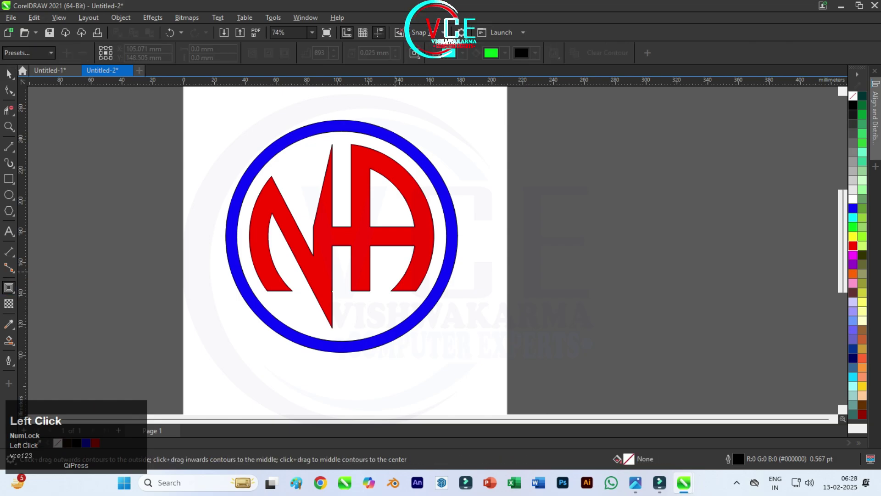
left_click(300, 131)
left_click_drag(227, 237, 259, 236)
left_click(355, 163)
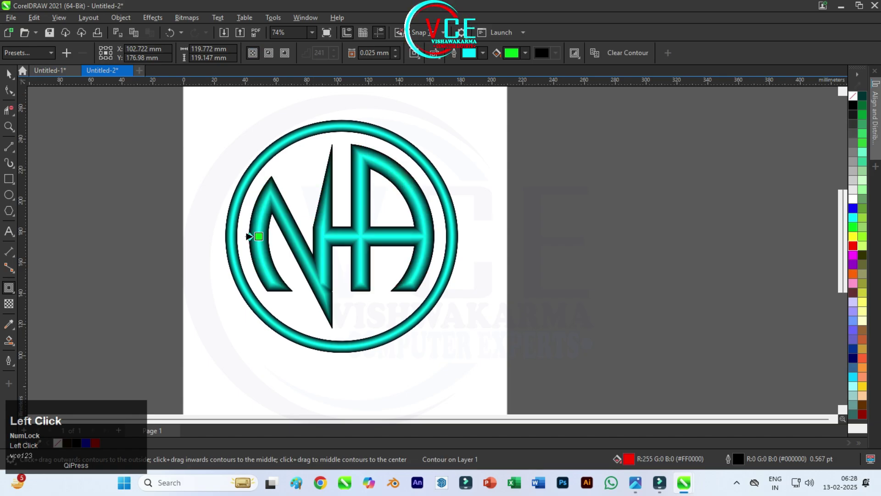
Step: Set the contour fill color of the NA letters to cyan (#00FBFF)
left_click(8, 73)
left_click(432, 164)
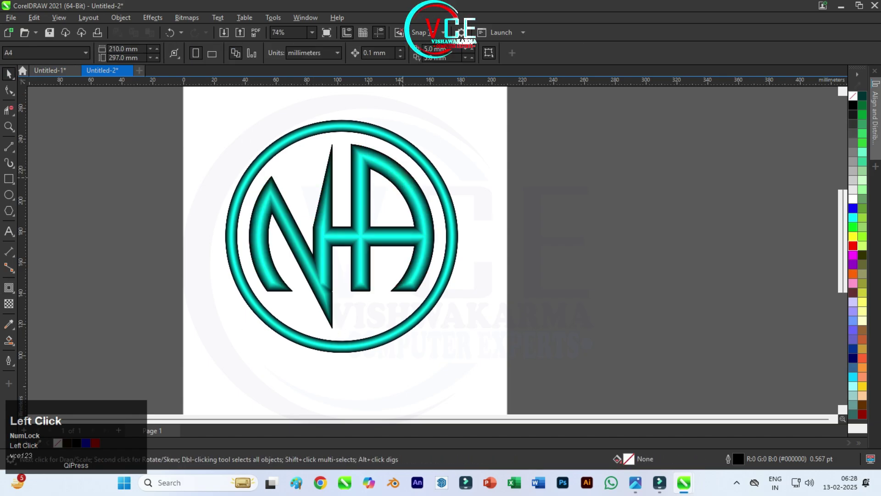
left_click(403, 178)
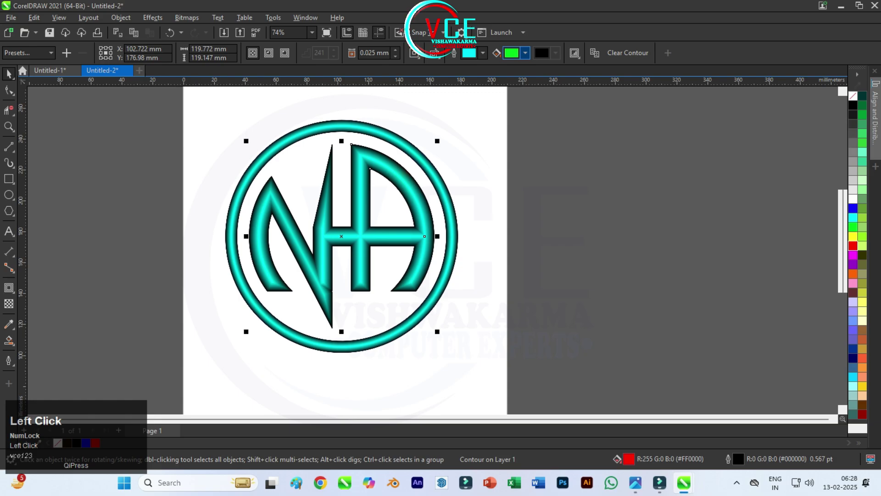
left_click(525, 52)
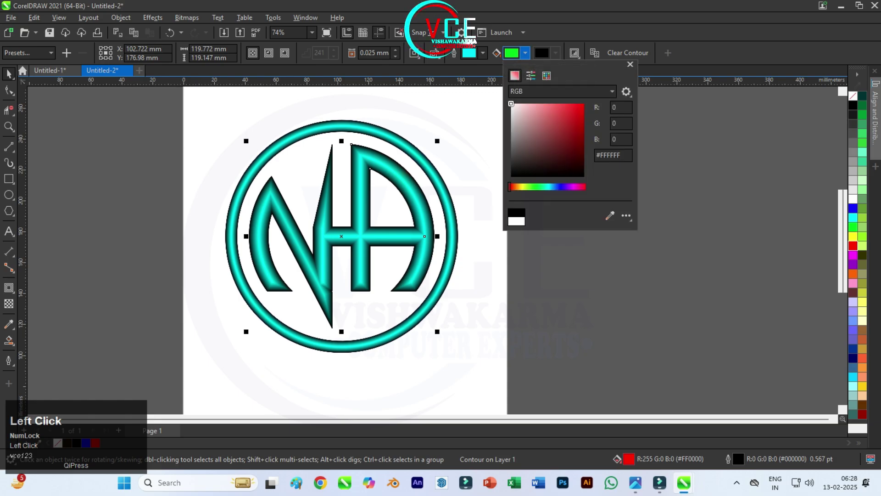
left_click(548, 187)
left_click_drag(567, 113, 584, 103)
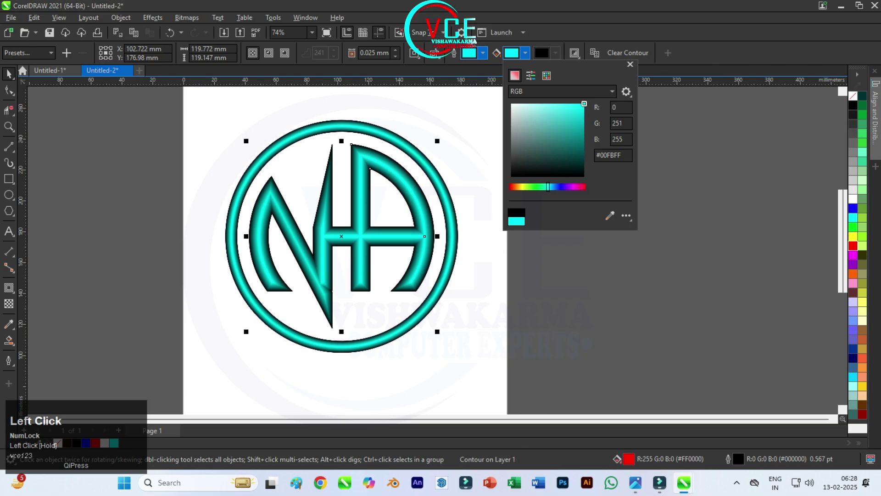
left_click(442, 189)
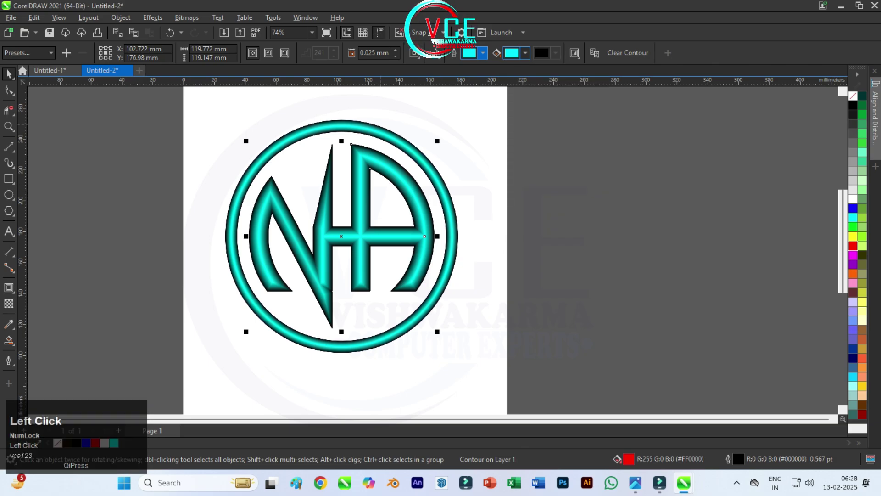
Step: Remove the outline from the NA letters and set their contour fill color to pale cream (#FDFFE3)
right_click(853, 95)
left_click(825, 104)
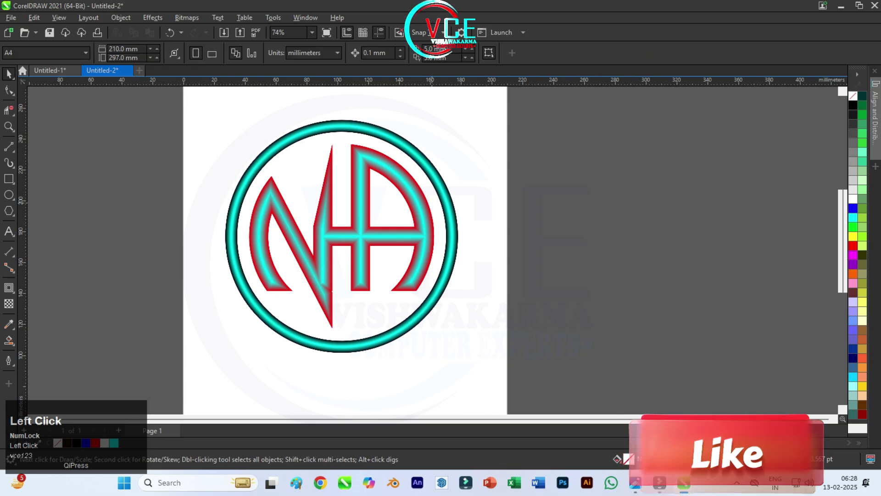
left_click(525, 53)
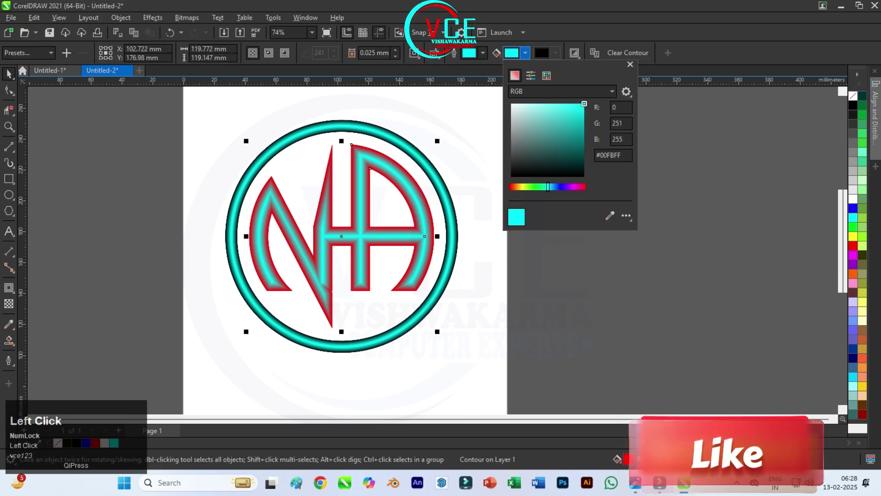
left_click(523, 186)
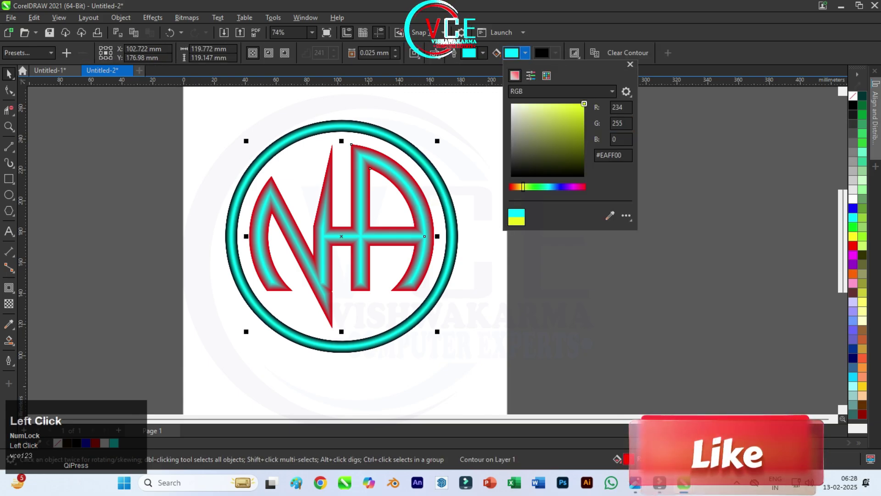
left_click(558, 104)
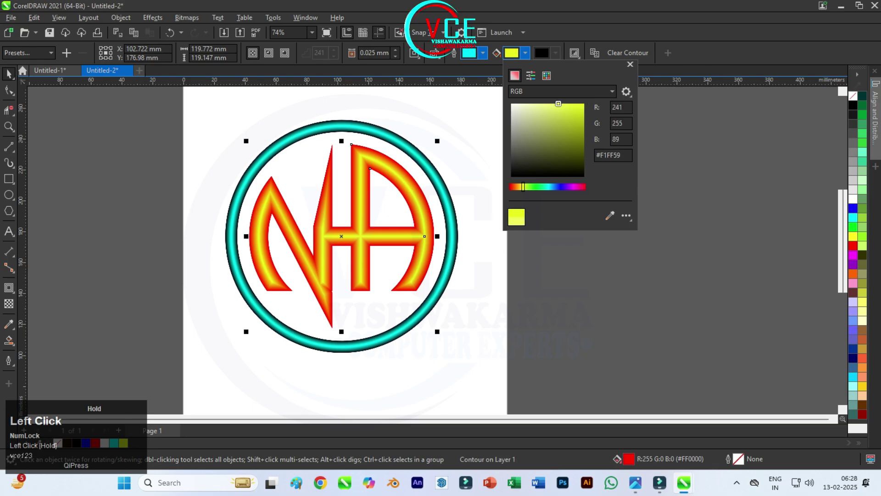
left_click_drag(558, 103, 538, 122)
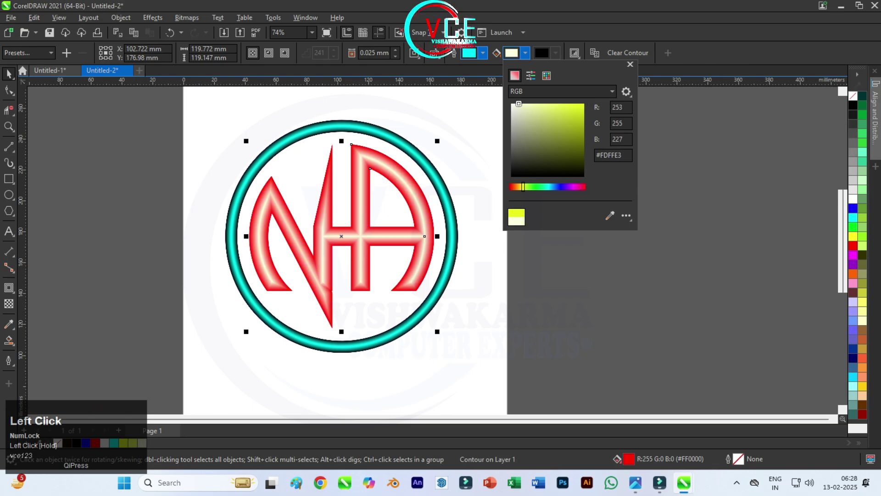
left_click(548, 251)
Step: Remove the outline from the outer ring and set its contour fill color to cyan (#00FFFB)
left_click(451, 210)
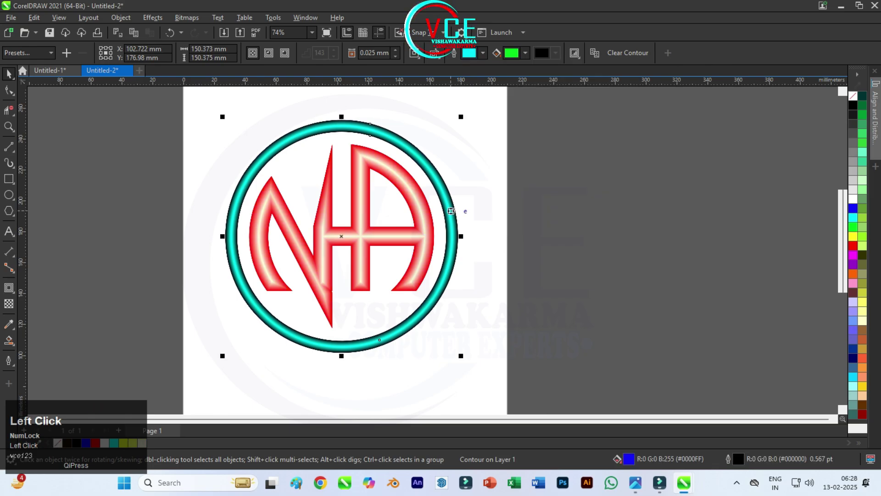
right_click(853, 96)
left_click(807, 103)
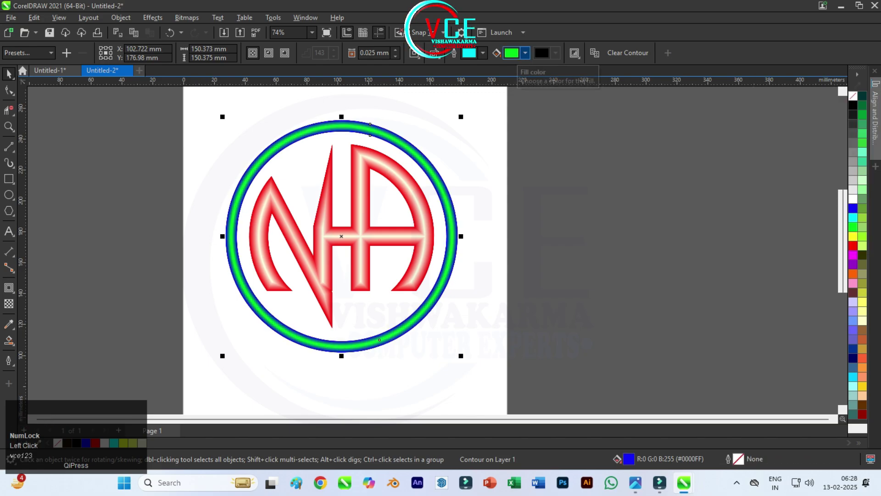
left_click(525, 52)
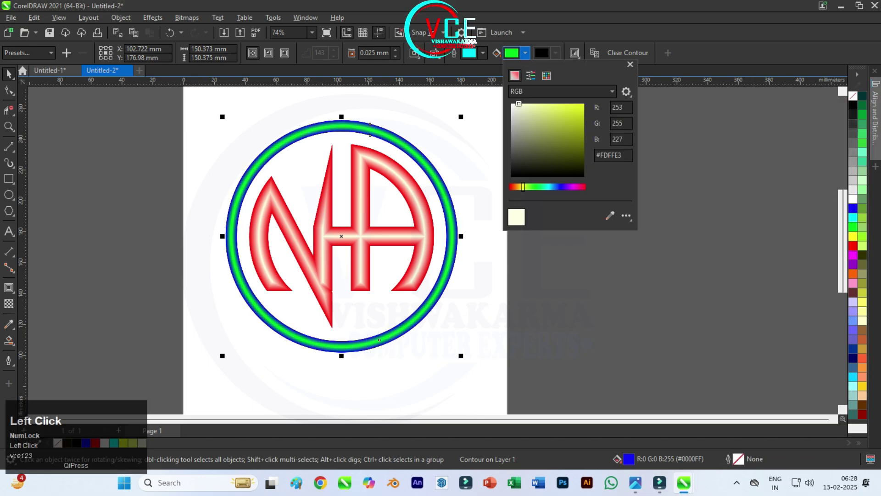
left_click(547, 187)
left_click(584, 104)
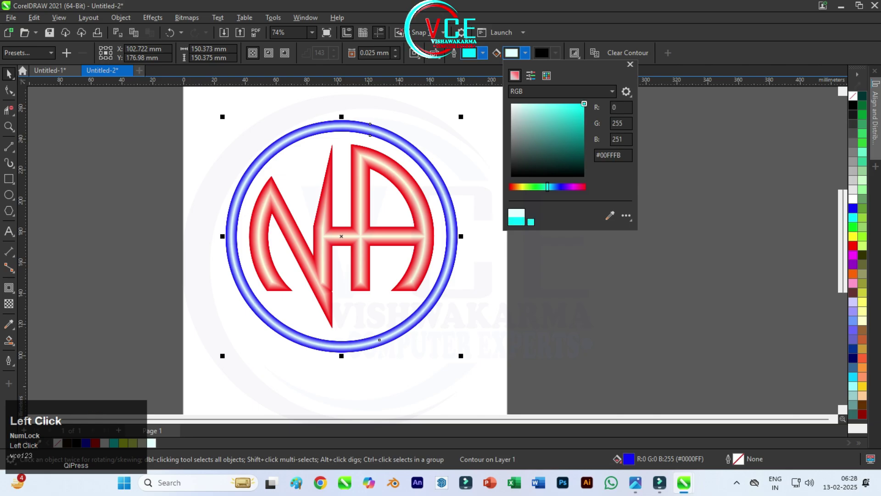
left_click(469, 166)
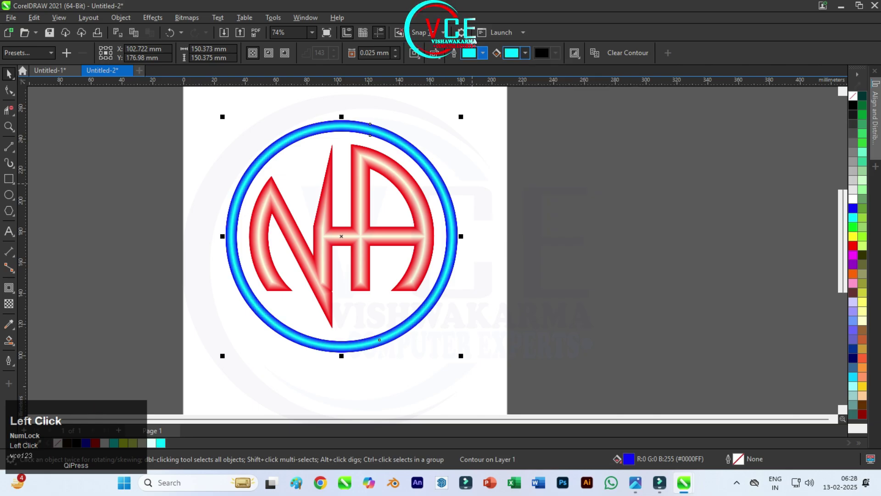
left_click(472, 183)
scroll(343, 165, "up", 1)
left_click_drag(192, 101, 528, 390)
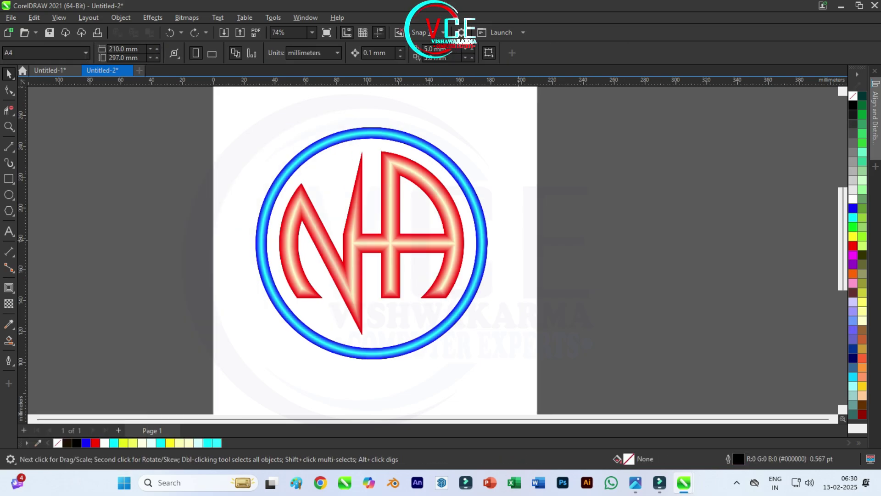
key("F10")
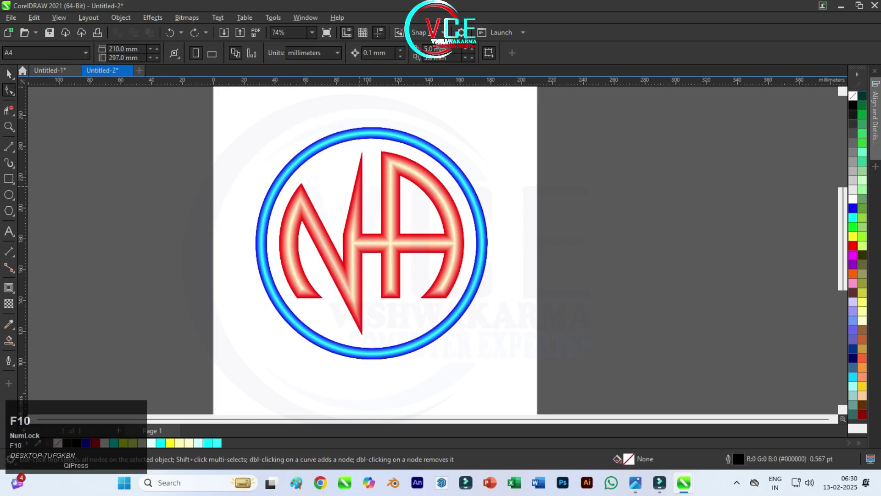
scroll(355, 184, "up", 2)
left_click(8, 73)
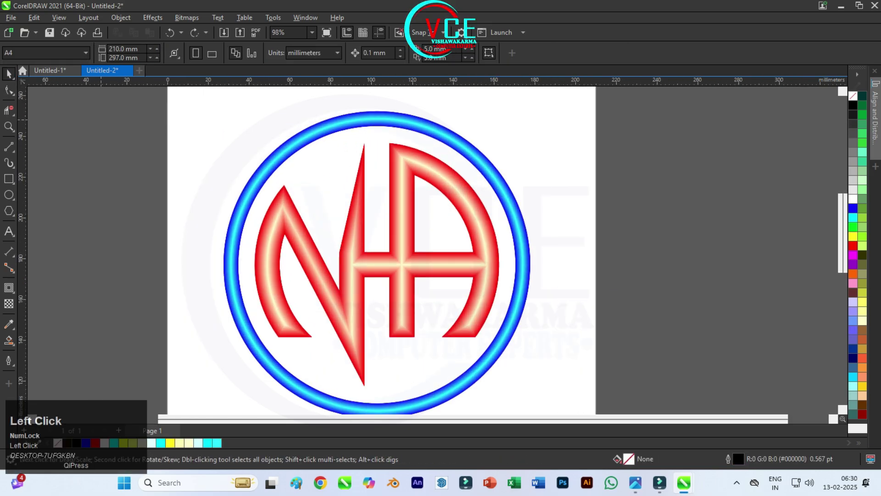
scroll(309, 190, "down", 2)
Step: Convert the ring and the NA letters together into a single RGB bitmap at 300 dpi
left_click_drag(227, 114, 475, 369)
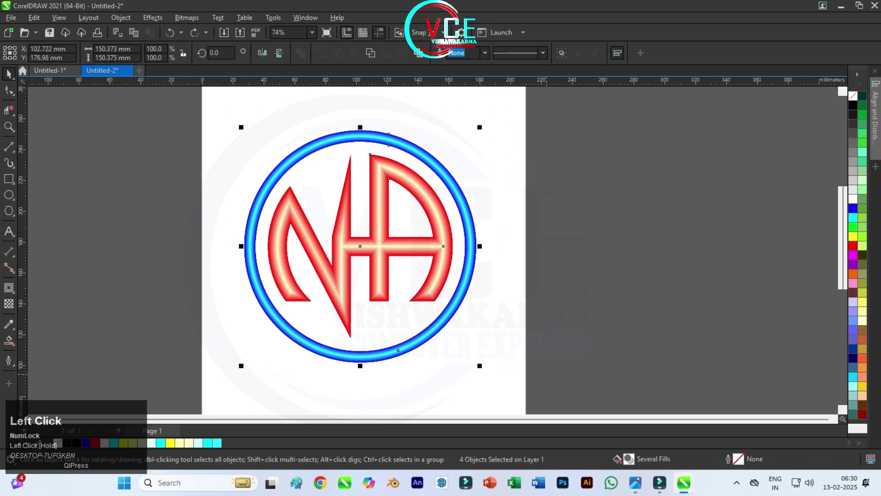
left_click(153, 17)
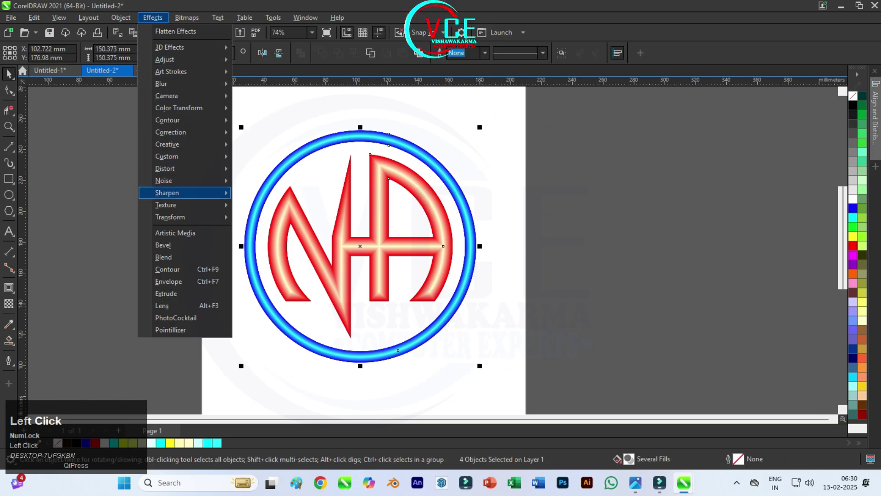
mouse_move(175, 205)
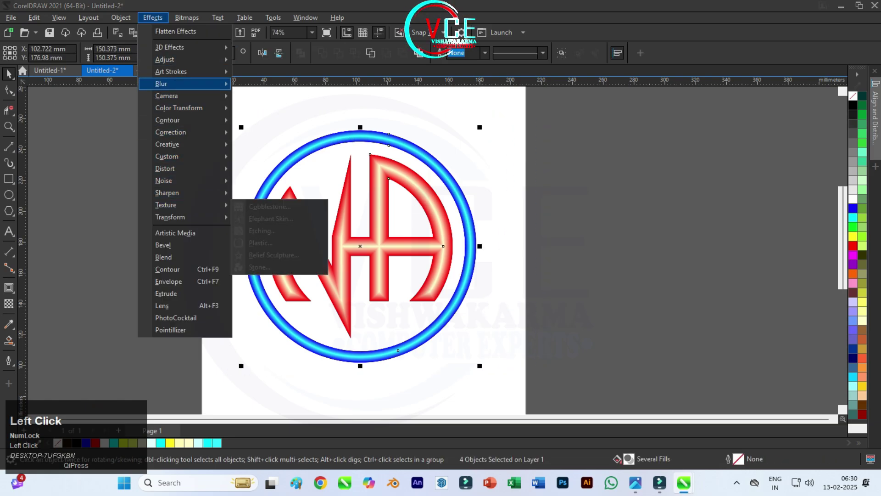
left_click(178, 31)
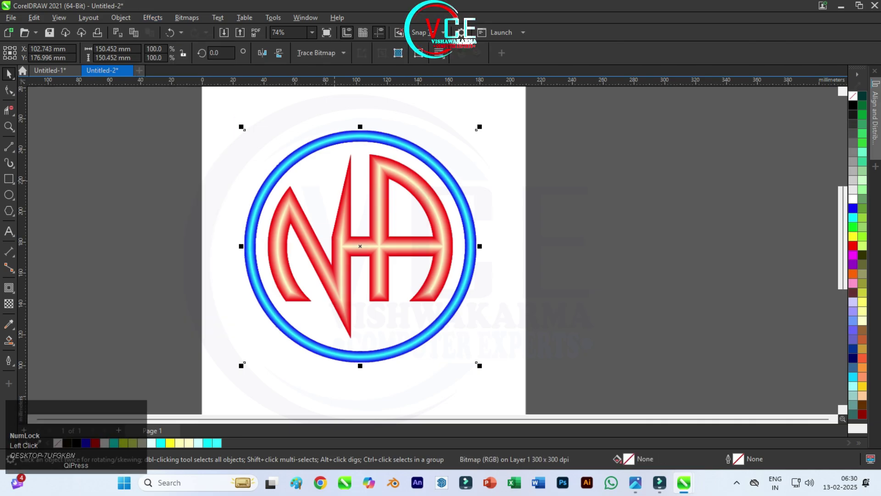
Step: Start the Plastic texture effect on the logo bitmap and set its smoothness to 24
left_click(153, 18)
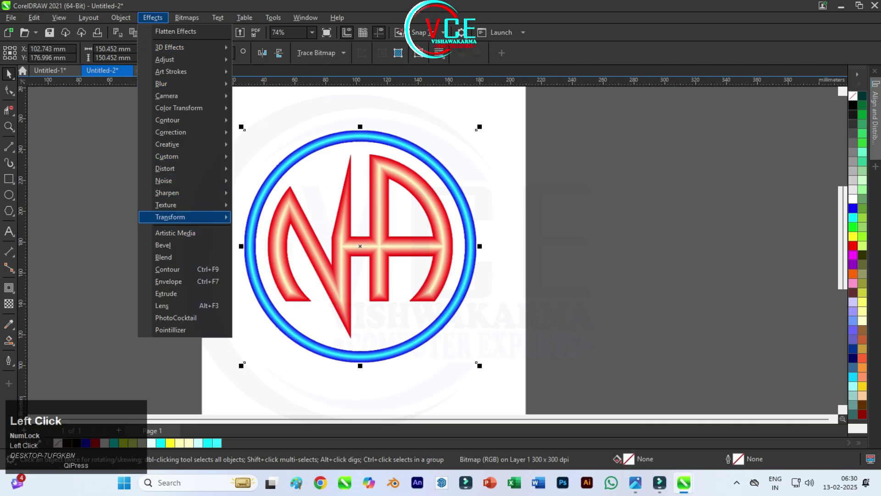
mouse_move(184, 205)
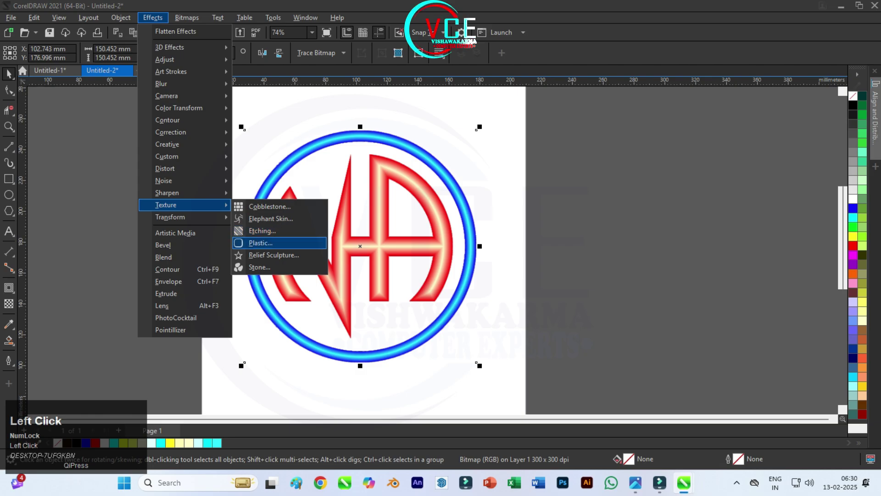
left_click(260, 242)
left_click_drag(431, 165, 584, 150)
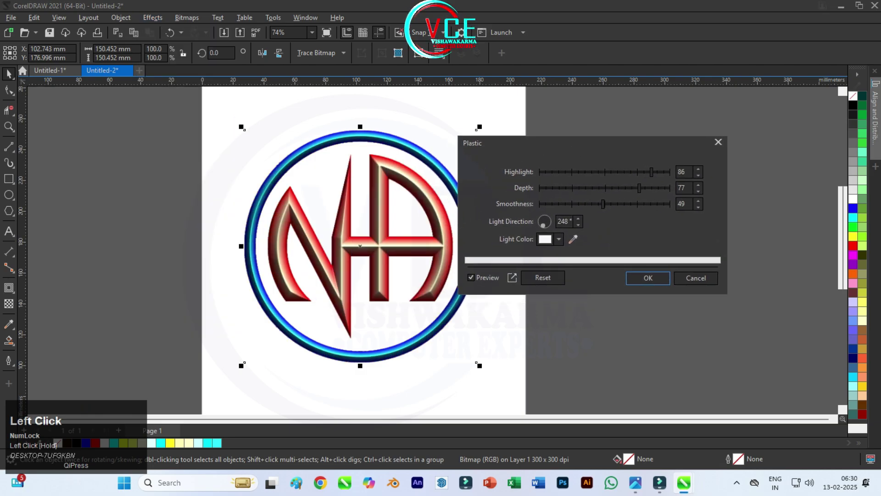
scroll(406, 140, "up", 1)
left_click_drag(310, 165, 282, 121)
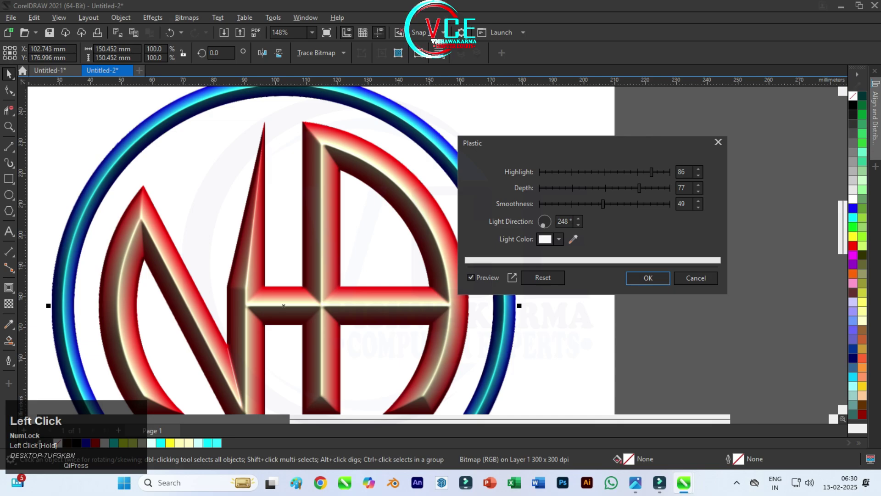
left_click_drag(603, 204, 570, 204)
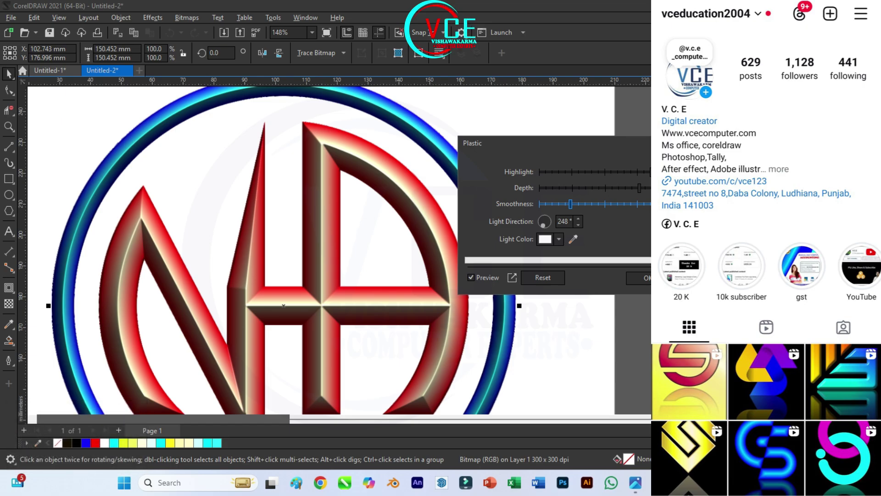
Step: Set the Plastic effect's depth to 51 and highlight to 76, and apply it to the logo bitmap
left_click(591, 188)
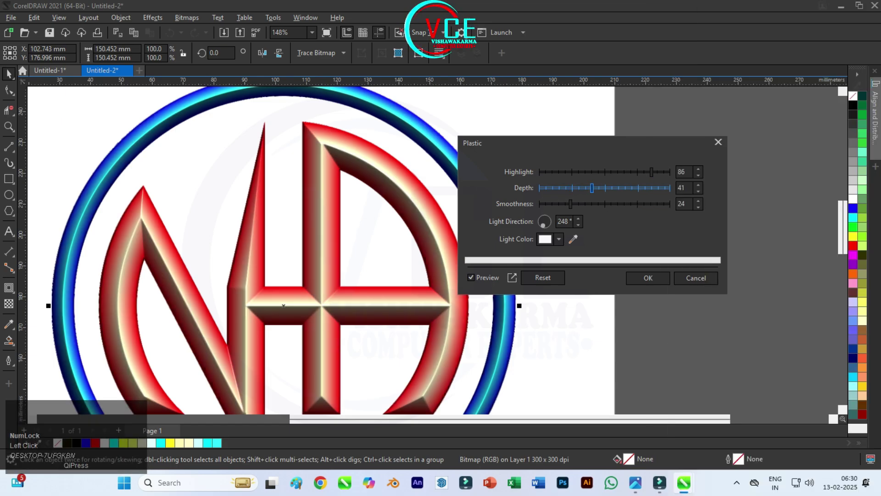
left_click(619, 187)
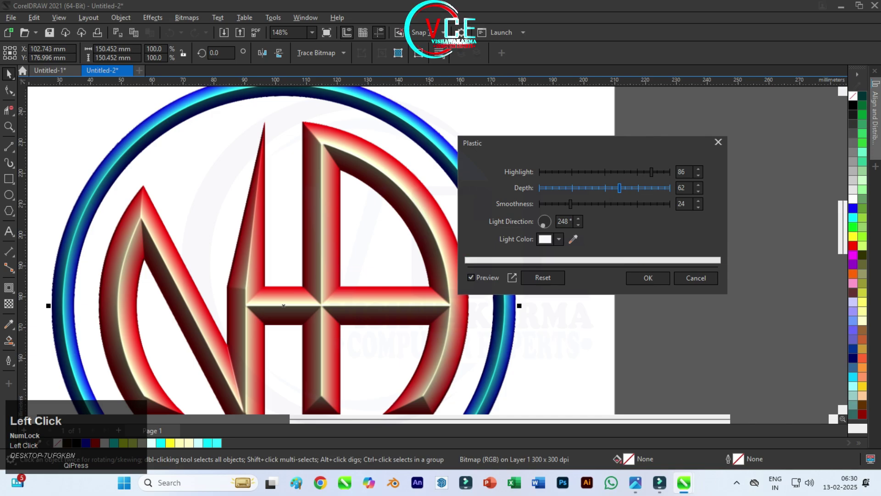
left_click(605, 187)
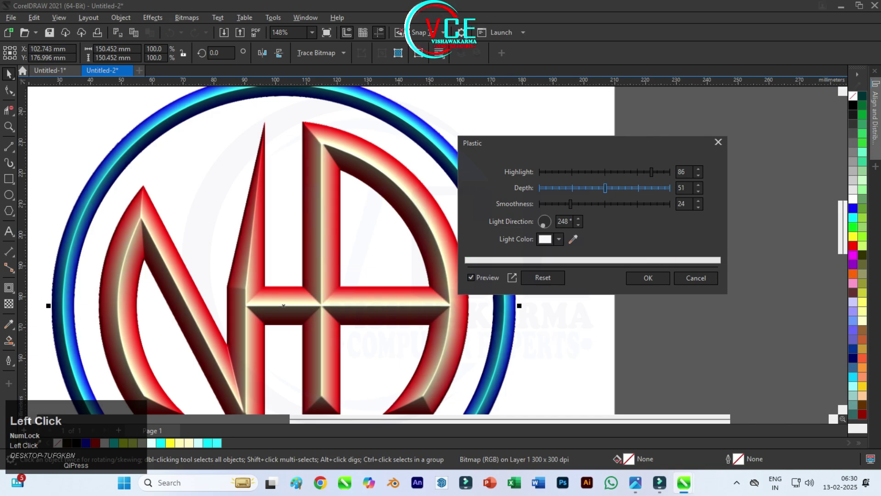
left_click(602, 172)
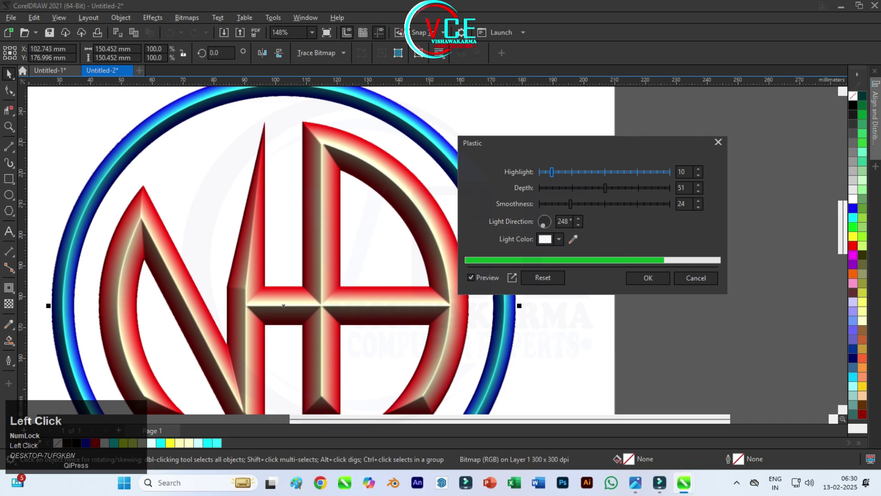
left_click(638, 172)
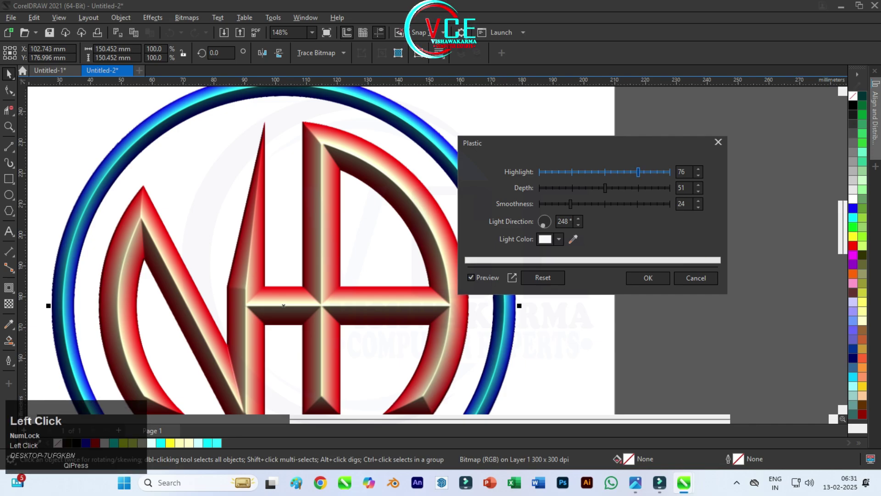
left_click(648, 278)
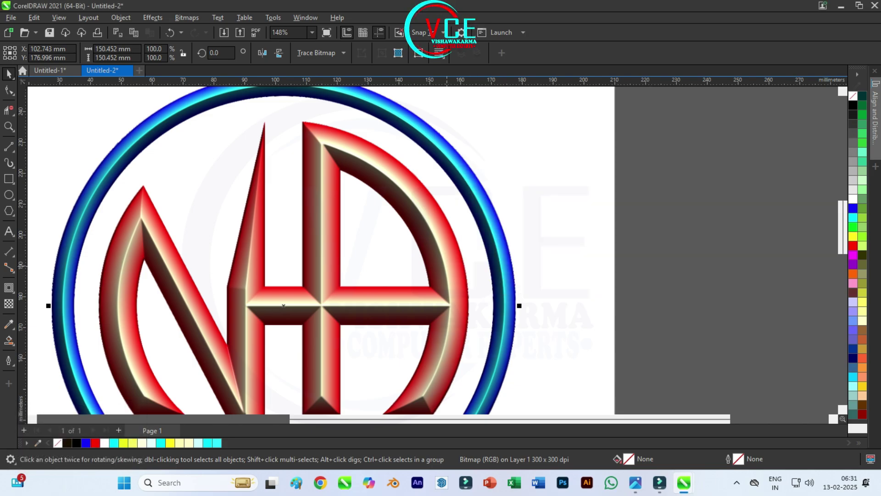
Step: Draw a background rectangle about 312 × 161 mm that encloses the logo and extends past the page's right edge
key("F10")
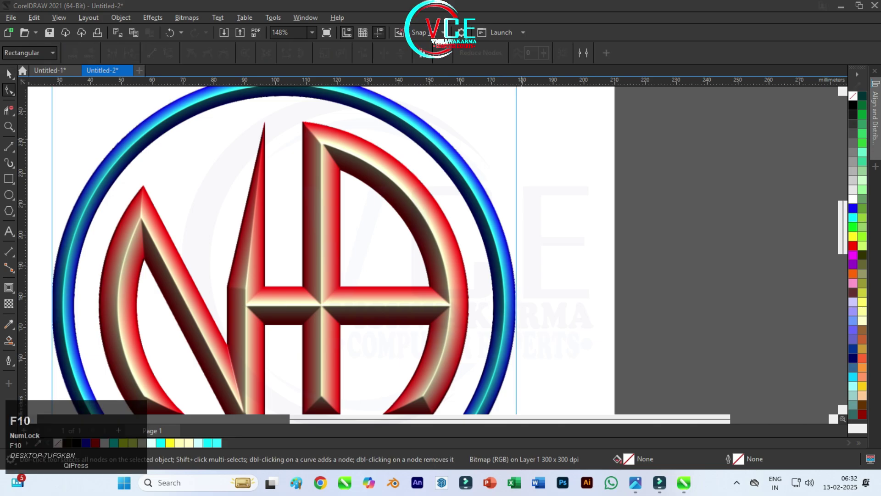
scroll(448, 152, "down", 3)
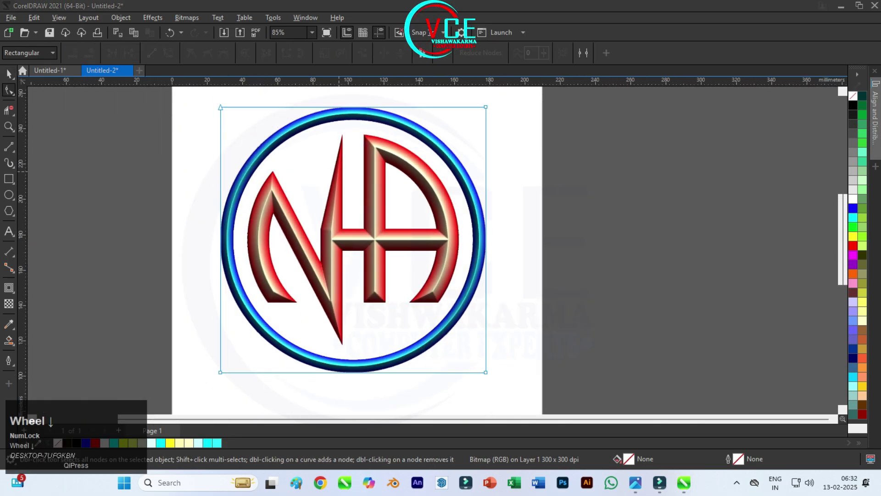
left_click(9, 178)
left_click_drag(203, 98, 754, 382)
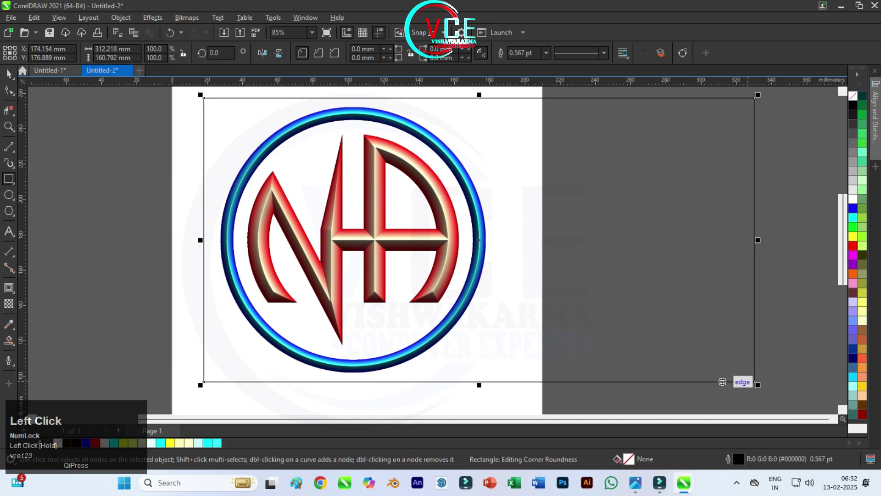
Step: Give the background rectangle an elliptical fountain fill, white at its center and black outside, and widen it to nearly cover the rectangle
left_click(9, 340)
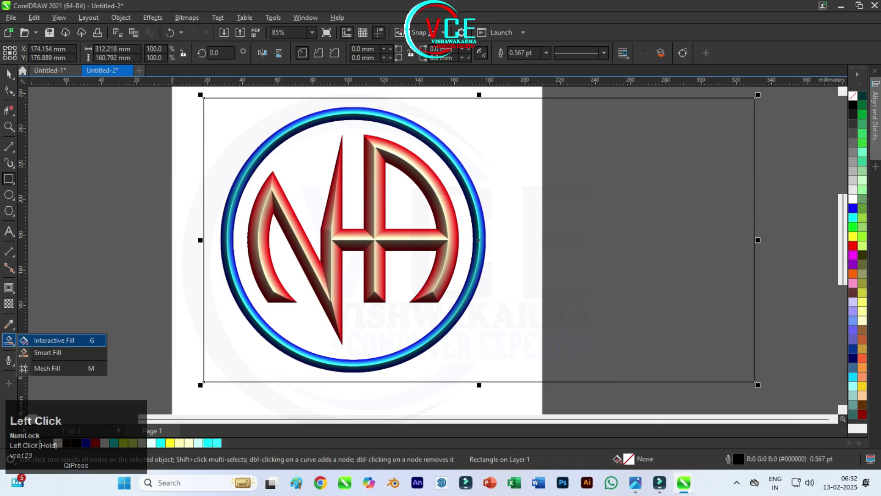
left_click(46, 340)
left_click_drag(492, 250, 631, 195)
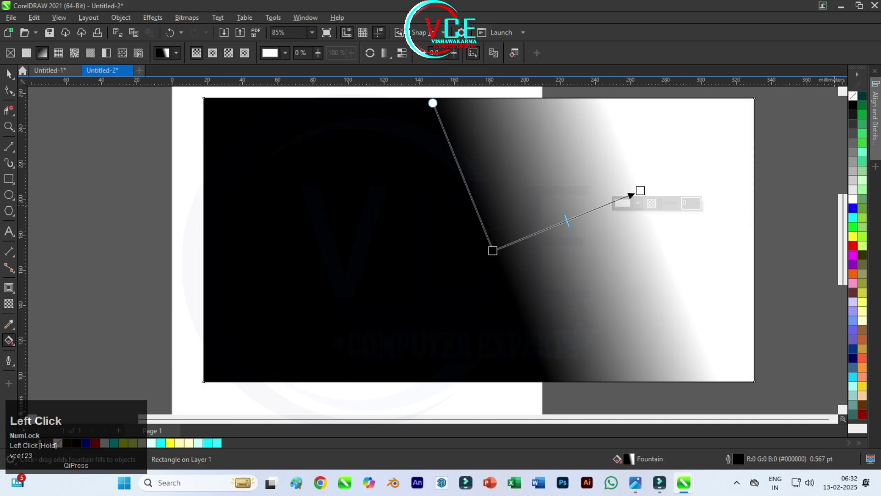
left_click(212, 53)
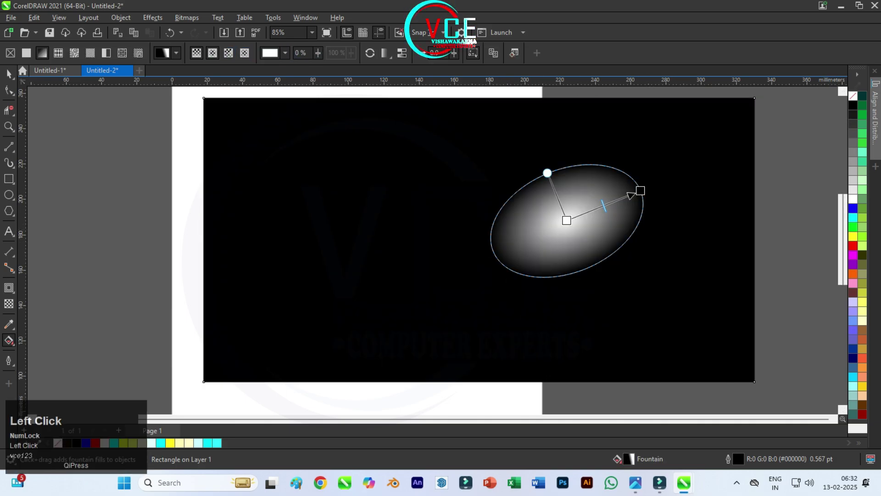
left_click_drag(567, 221, 460, 242)
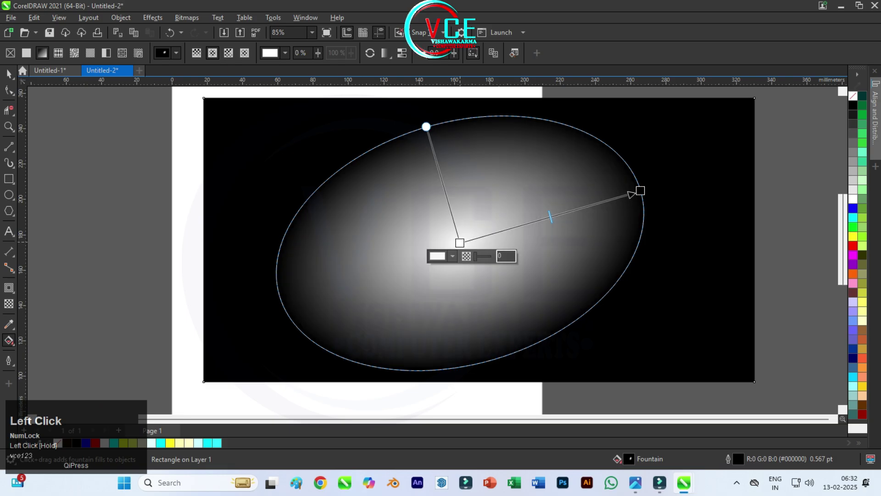
left_click_drag(640, 191, 742, 165)
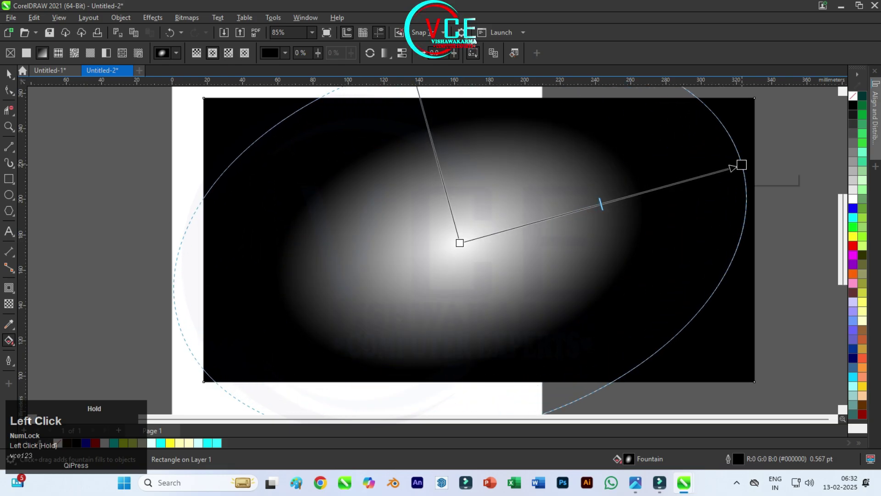
scroll(741, 166, "down", 1)
scroll(682, 171, "up", 1)
left_click_drag(683, 172, 684, 170)
scroll(683, 171, "down", 2)
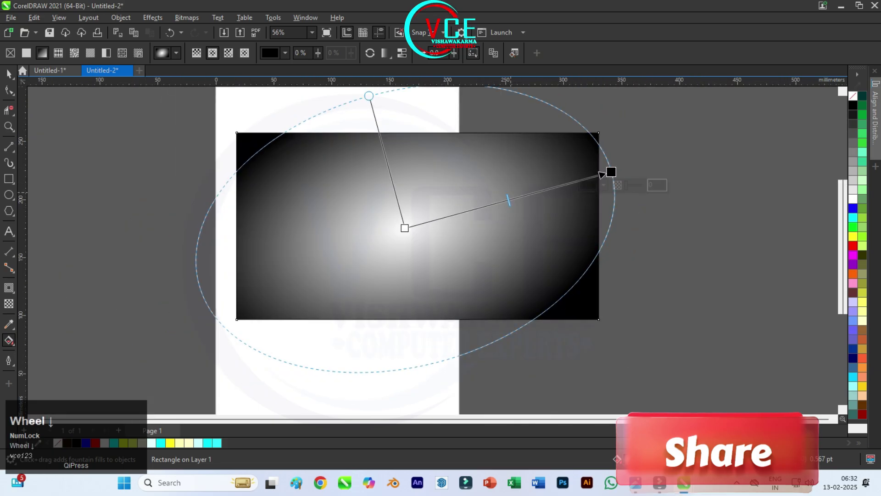
Step: Set the fountain fill's center color to pale green and its outer color to blue
left_click_drag(862, 245, 408, 228)
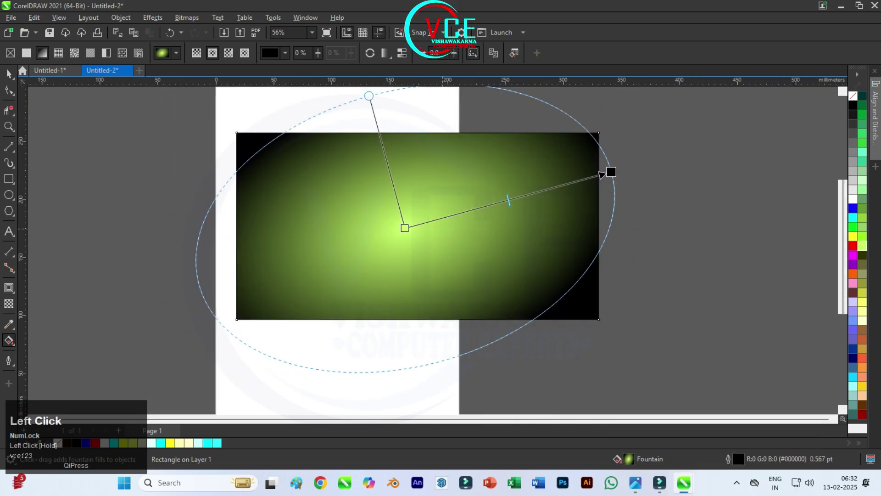
left_click_drag(852, 246, 611, 172)
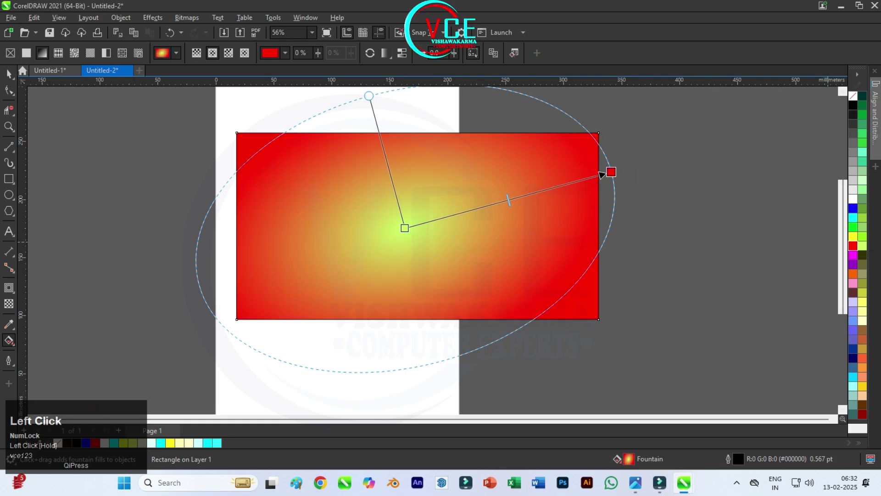
left_click_drag(852, 208, 611, 172)
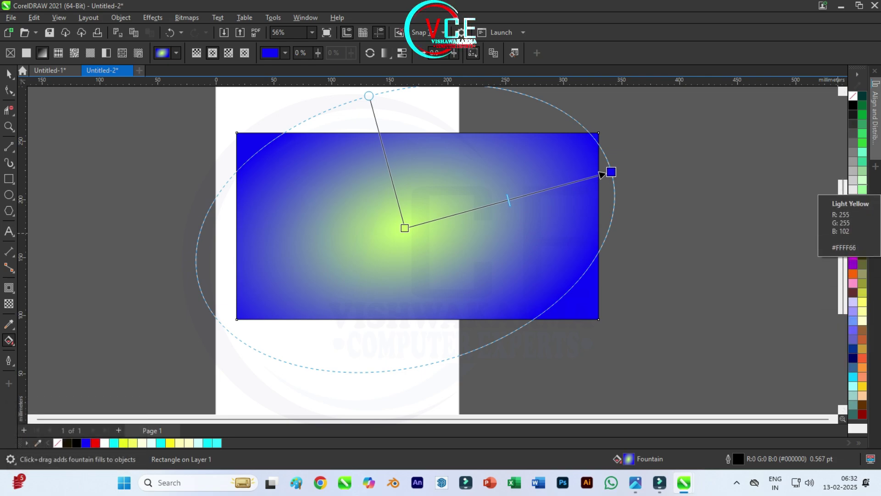
left_click_drag(862, 190, 409, 229)
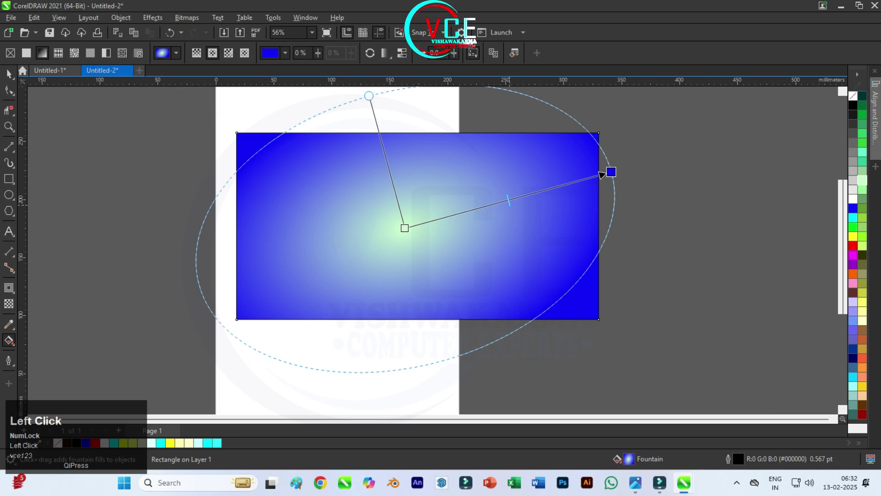
Step: Shift the gradient's midpoint outward, enlarge its ellipse beyond the rectangle, and nudge its center slightly upward
left_click_drag(539, 202, 542, 200)
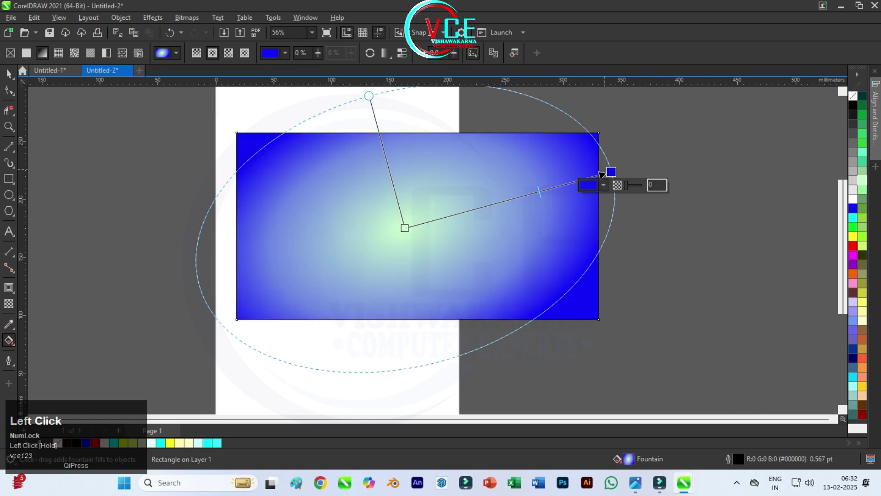
left_click_drag(602, 174, 651, 165)
left_click_drag(420, 232, 408, 224)
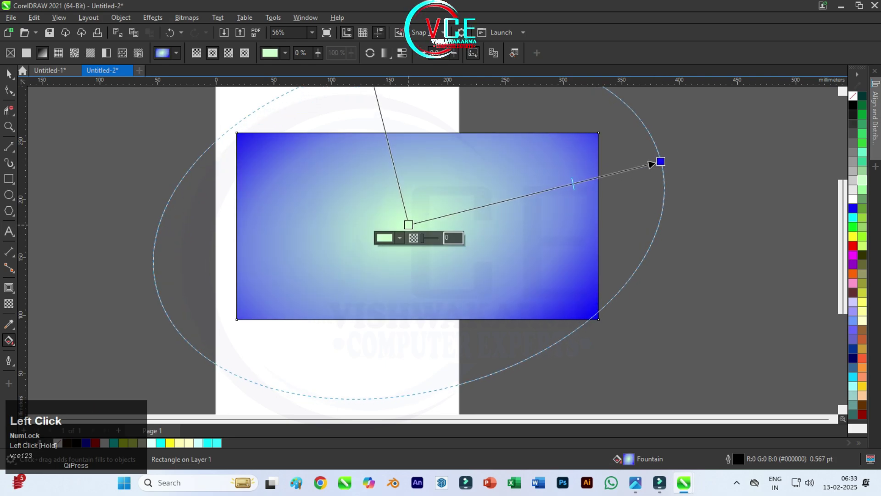
left_click(9, 74)
scroll(289, 156, "down", 1)
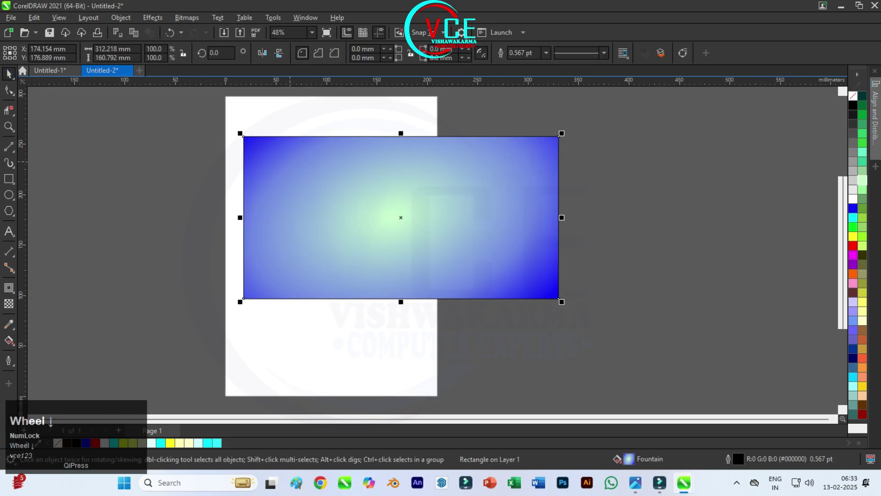
scroll(346, 158, "up", 1)
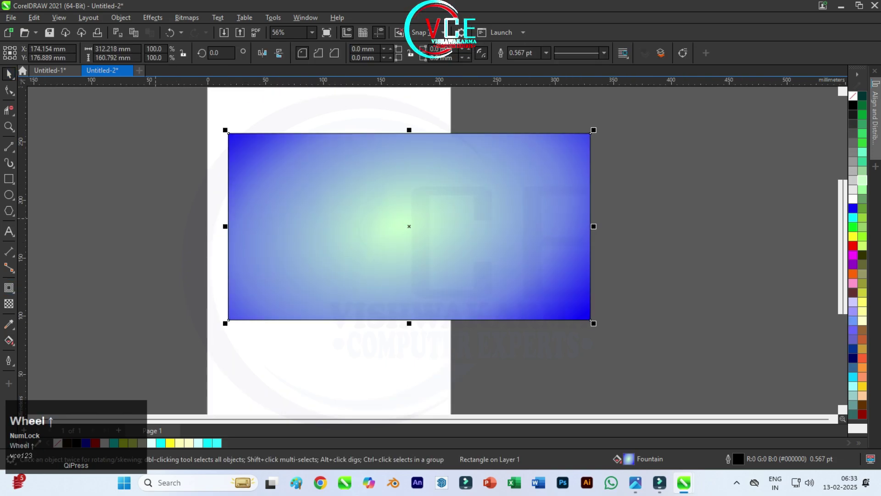
Step: Draw a rectangle about 209 × 140 mm overlapping the lower-left part of the gradient background
left_click(9, 179)
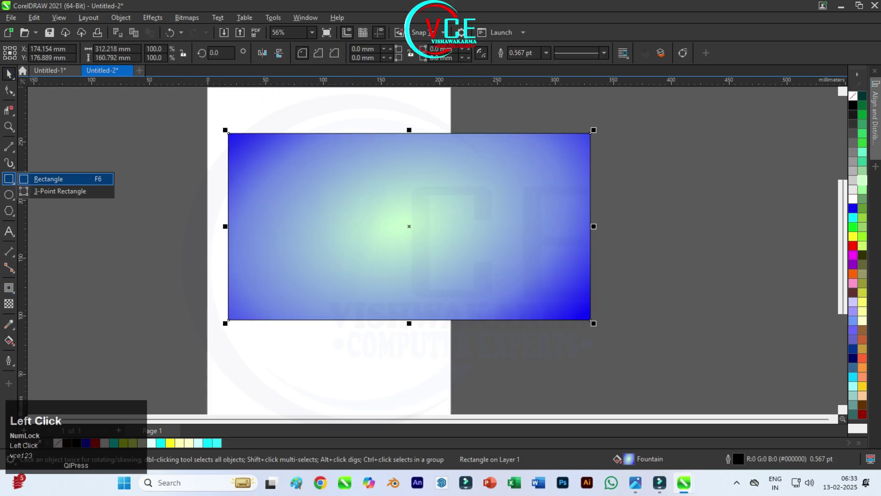
left_click(48, 178)
scroll(84, 196, "down", 2)
left_click_drag(85, 197, 221, 290)
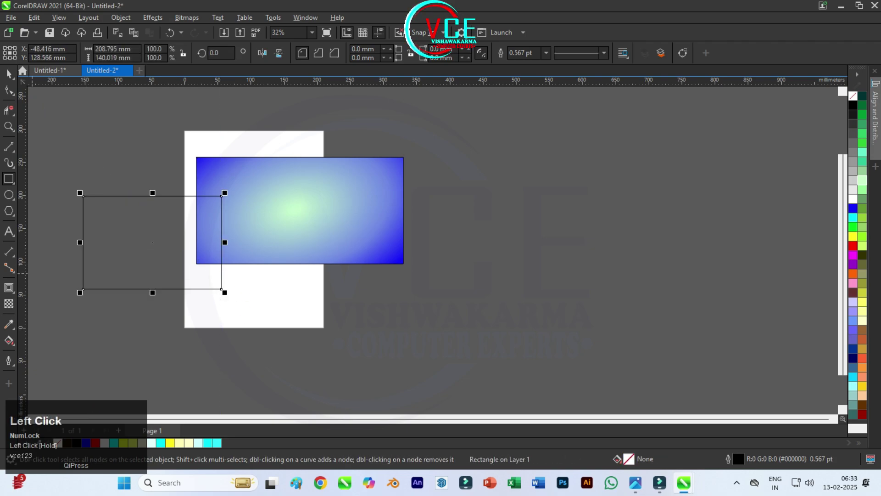
Step: Give the new rectangle a PostScript fill with the CircleGrid texture
left_click(9, 340)
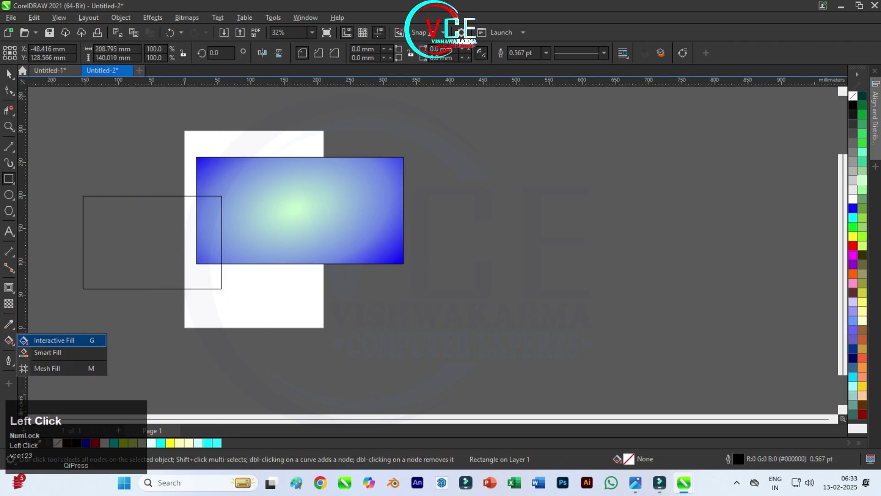
left_click(42, 338)
left_click(123, 53)
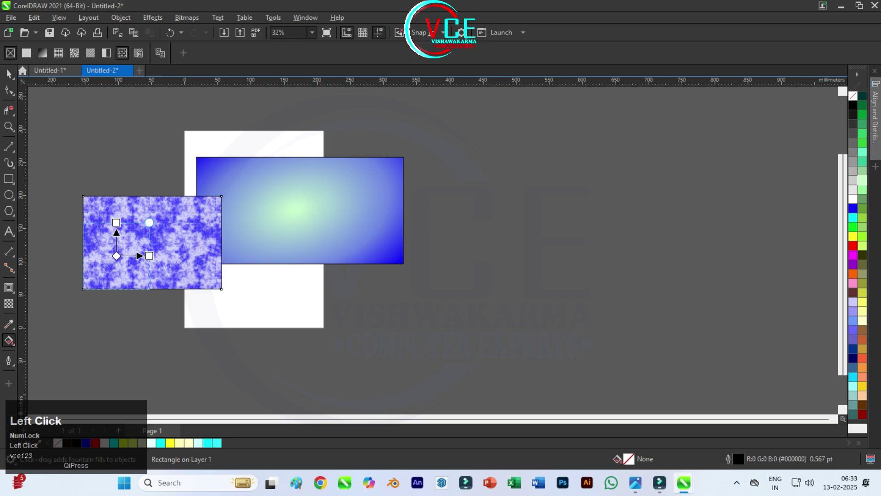
left_click(138, 52)
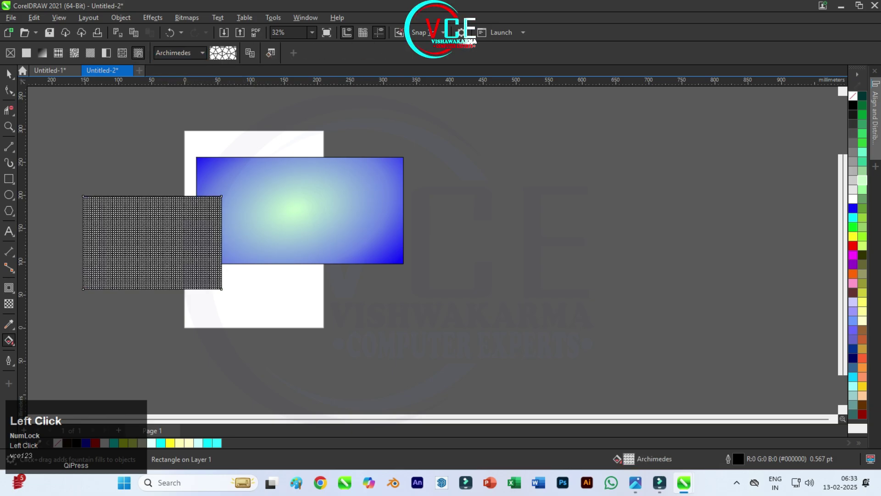
left_click(179, 52)
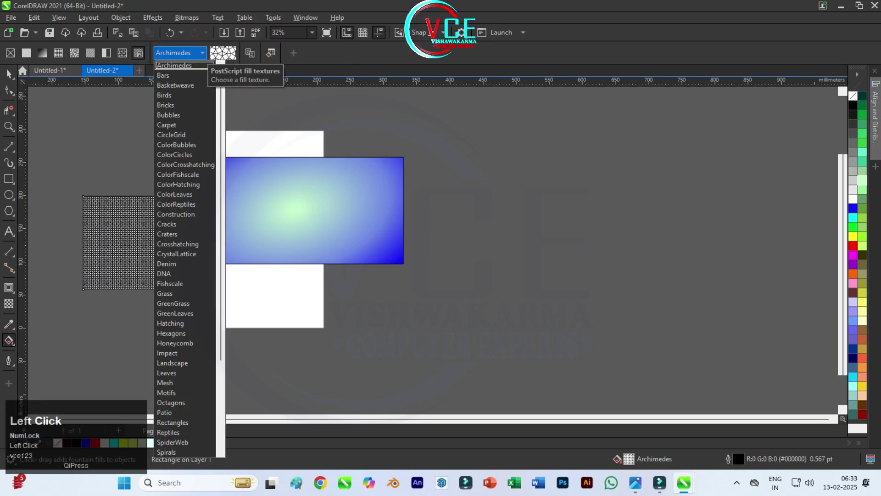
left_click(171, 135)
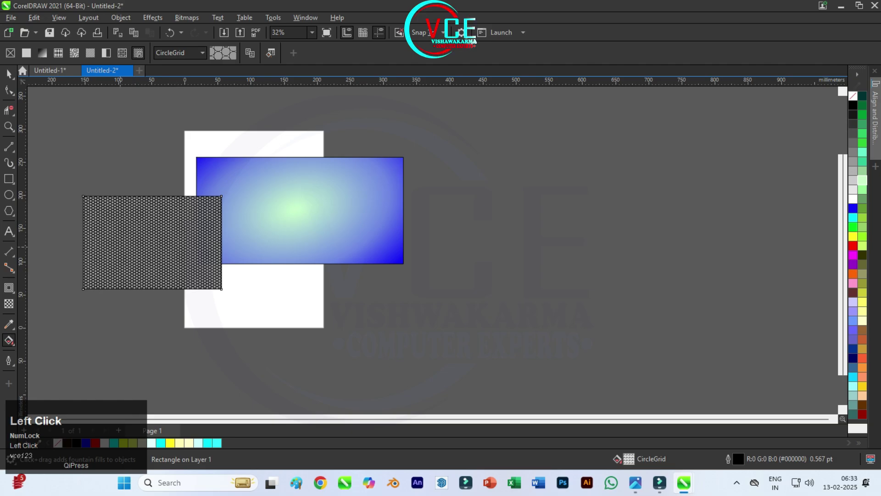
scroll(125, 248, "up", 1)
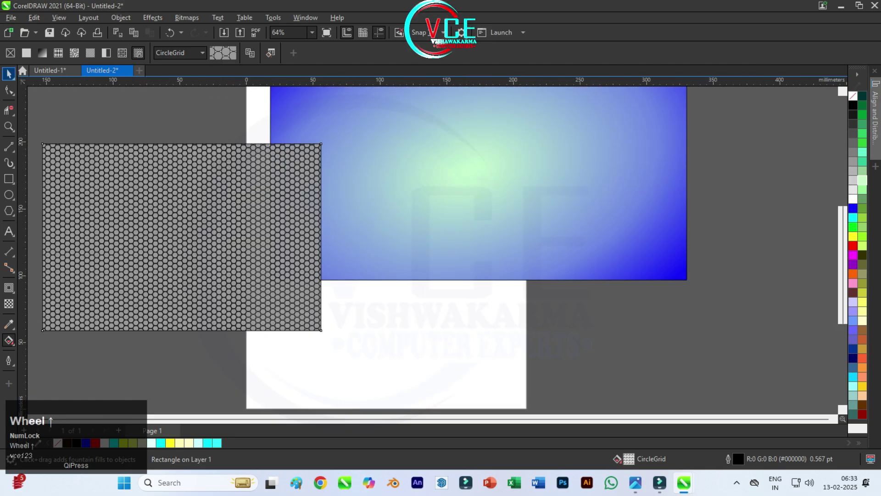
Step: Move the patterned rectangle further onto the gradient background and set its transparency merge mode to Add
left_click(9, 74)
scroll(230, 199, "down", 1)
left_click_drag(238, 199, 352, 210)
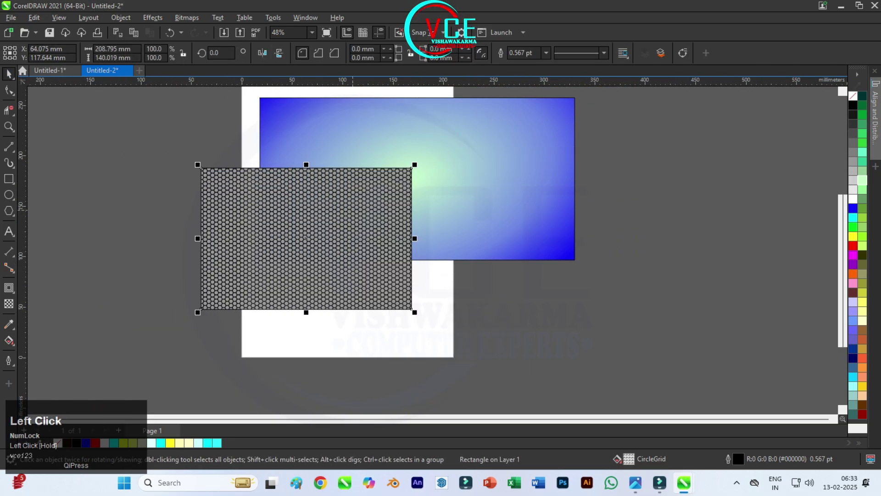
scroll(345, 219, "up", 1)
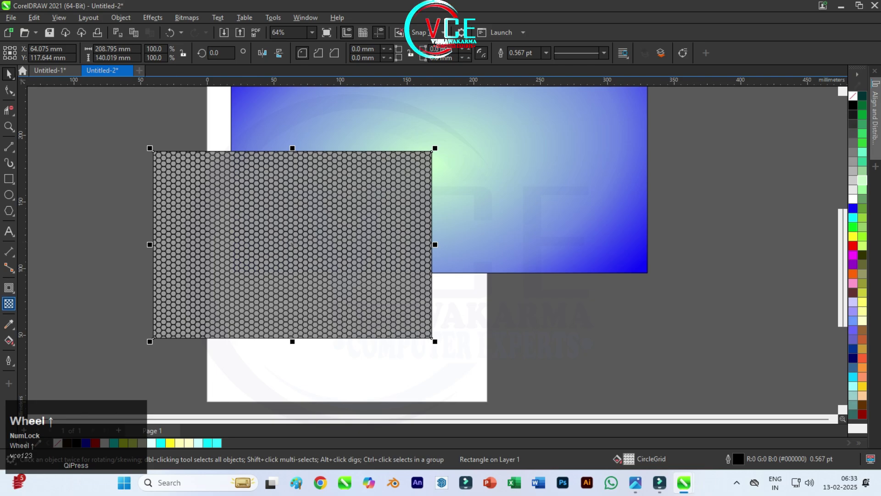
left_click(9, 303)
left_click(148, 52)
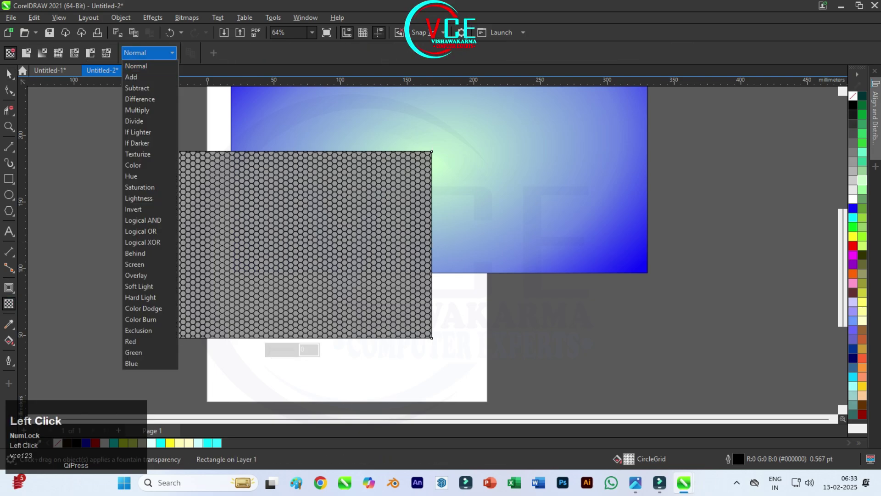
left_click(137, 73)
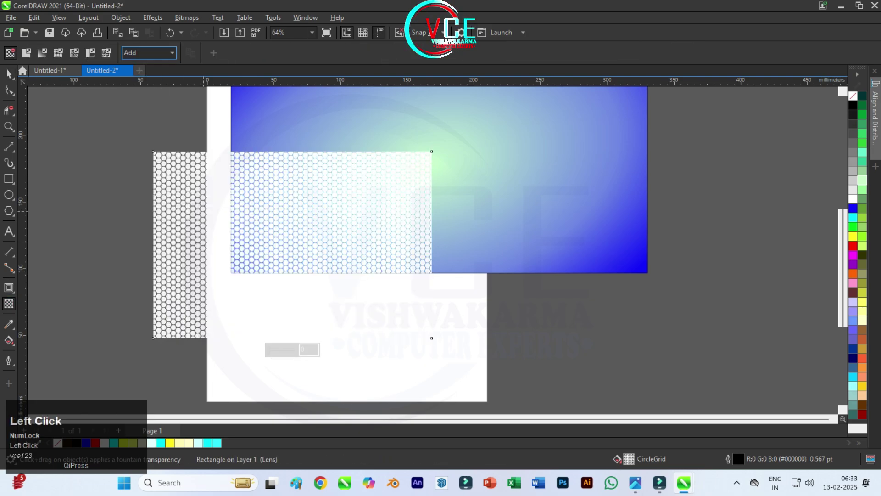
scroll(193, 259, "down", 2)
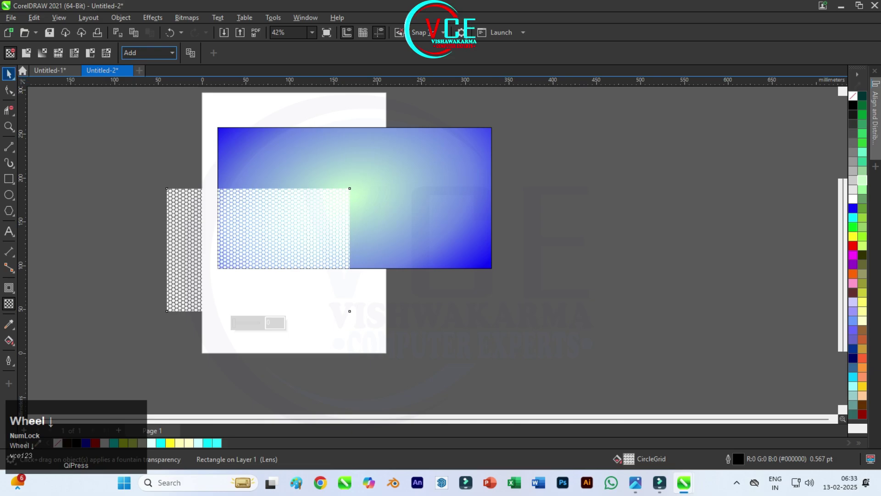
Step: Align the patterned rectangle with the background's upper-left corner and stretch it to about 313 × 159 mm to cover the background
left_click(9, 73)
left_click_drag(180, 240, 231, 179)
left_click_drag(403, 254, 426, 268)
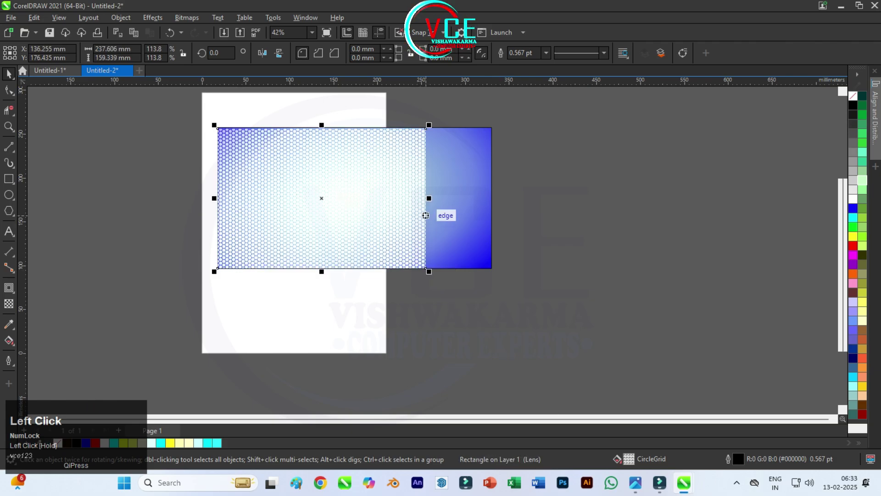
left_click_drag(427, 198, 492, 198)
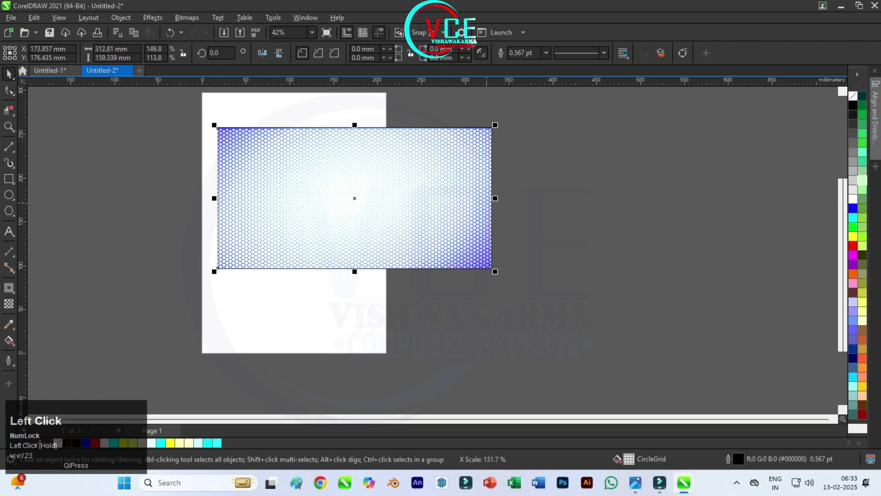
scroll(387, 168, "up", 3)
scroll(395, 190, "down", 2)
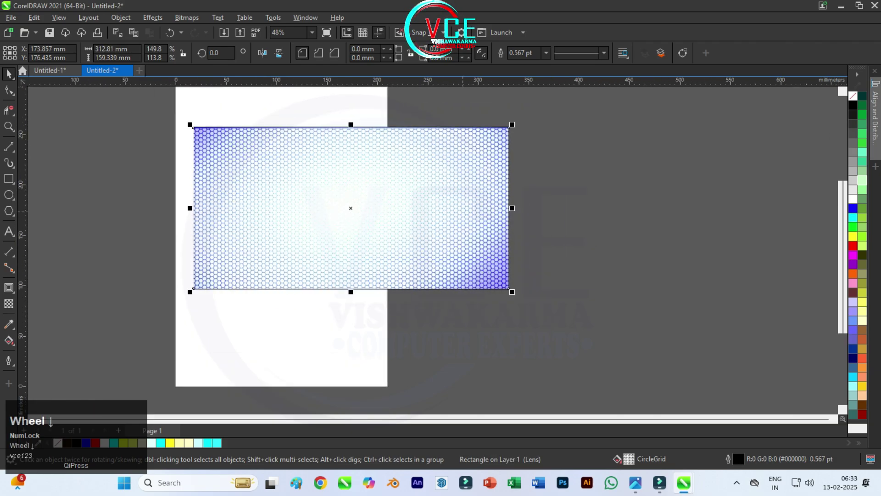
Step: Shift the patterned rectangle down off the background and change the background gradient's center color to a brighter green
left_click(542, 183)
left_click_drag(442, 181, 474, 260)
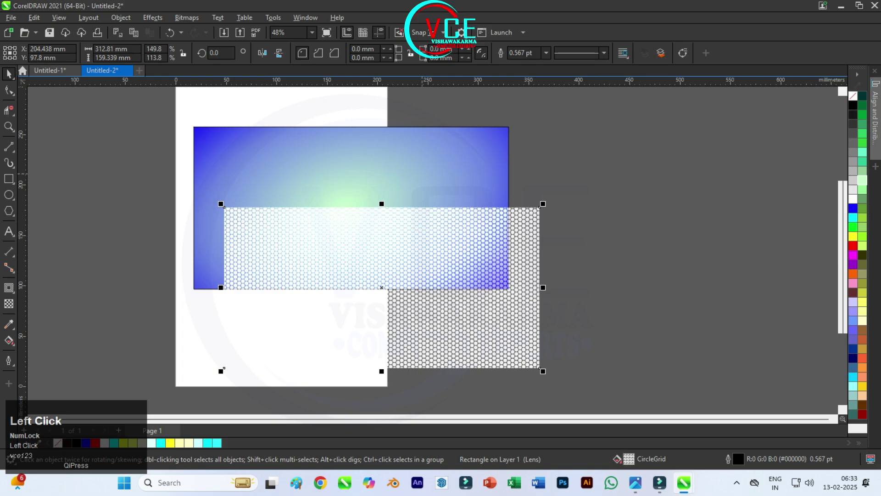
left_click(421, 174)
left_click(10, 341)
left_click(45, 340)
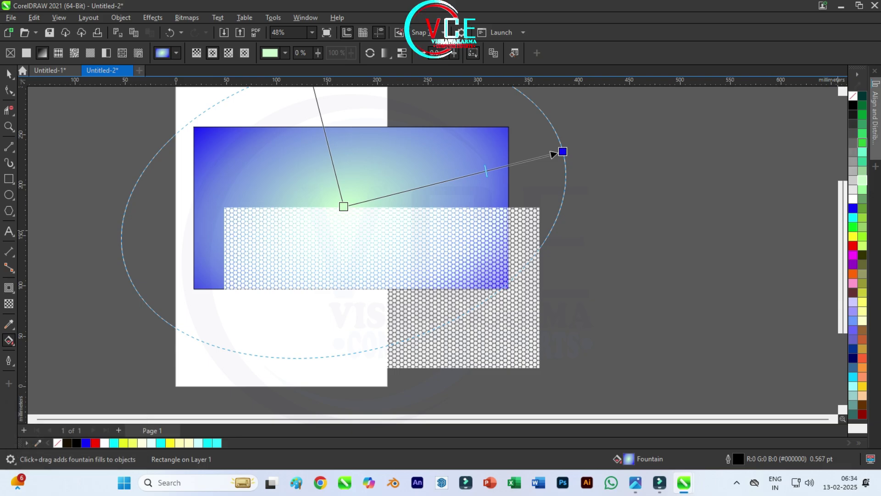
left_click_drag(862, 134, 343, 206)
left_click(8, 74)
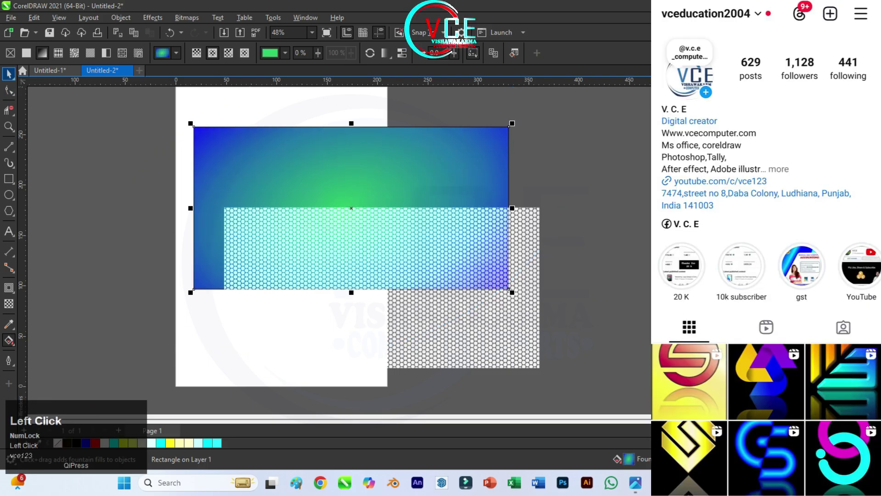
Step: Move the patterned rectangle back so it covers the gradient background
left_click_drag(462, 350, 432, 269)
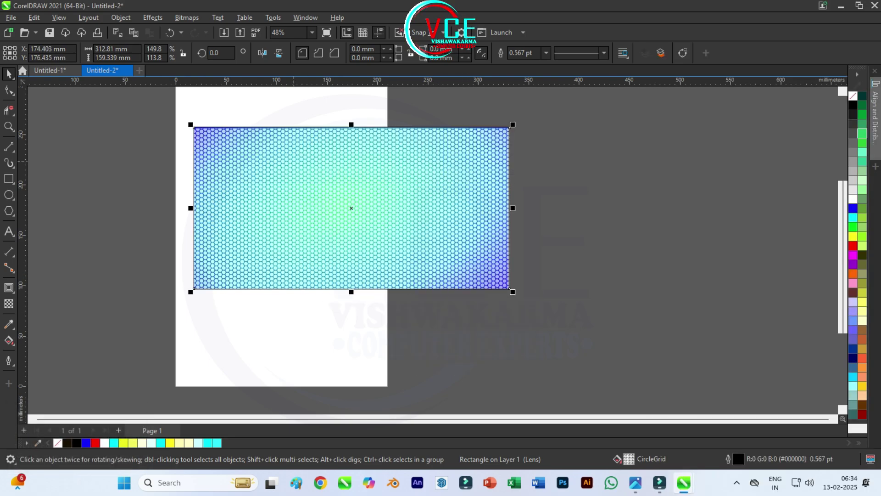
left_click(156, 176)
left_click(232, 185)
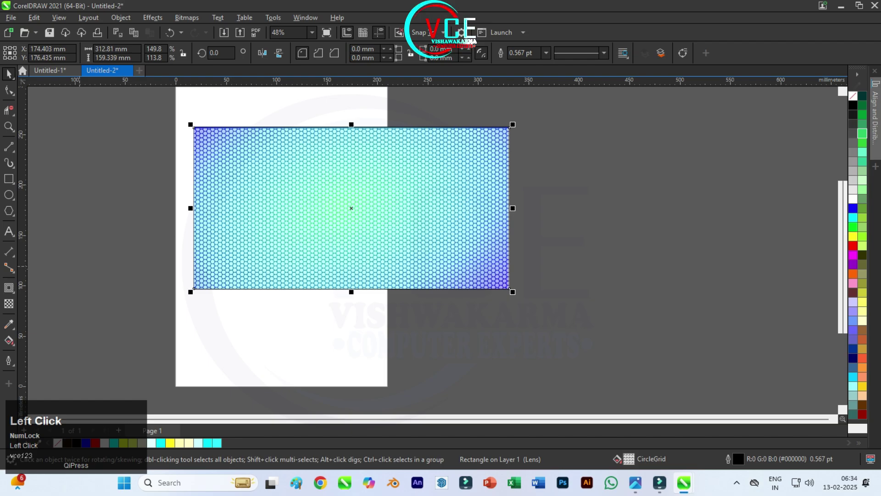
Step: Try the Subtract, Difference and Multiply merge modes on the patterned rectangle
left_click(9, 303)
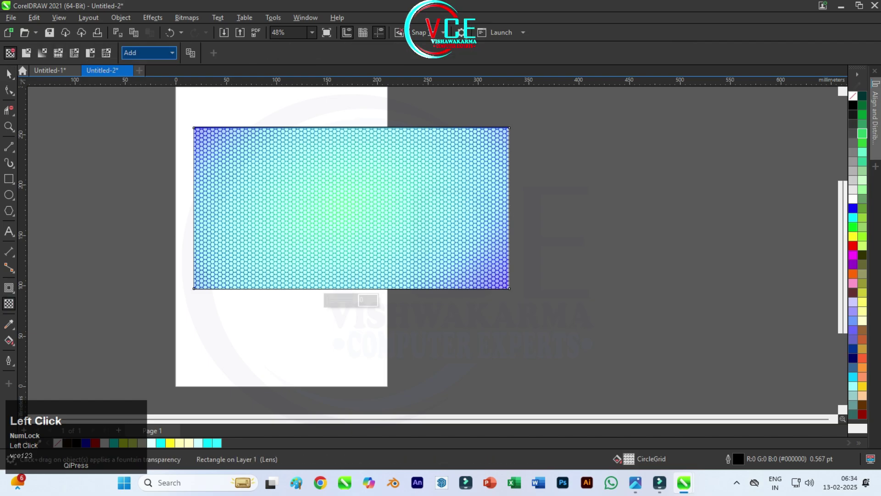
left_click(170, 53)
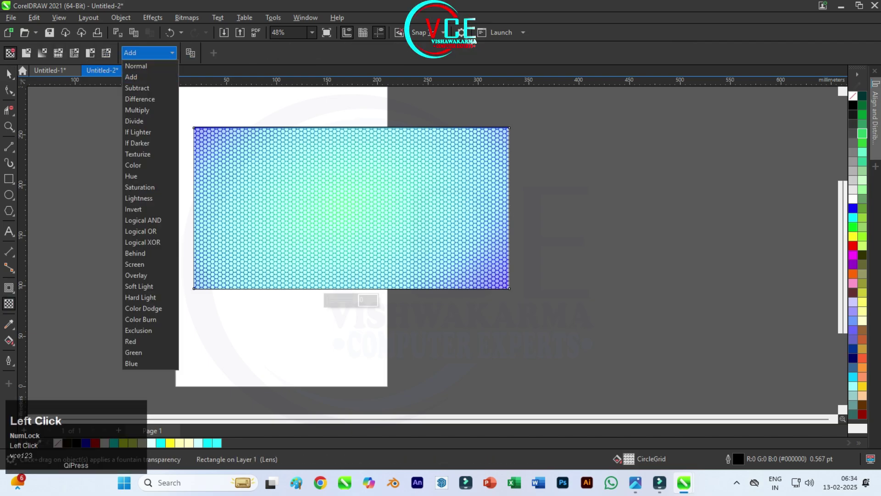
left_click(137, 87)
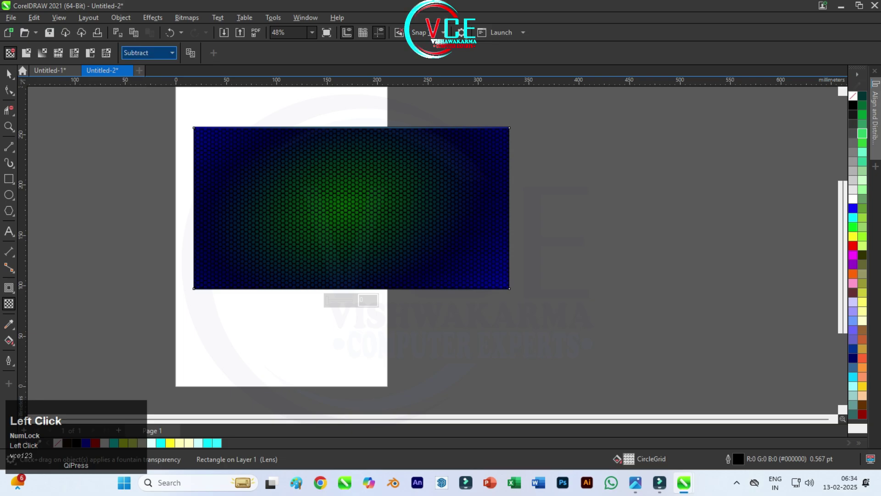
left_click(171, 53)
left_click(136, 97)
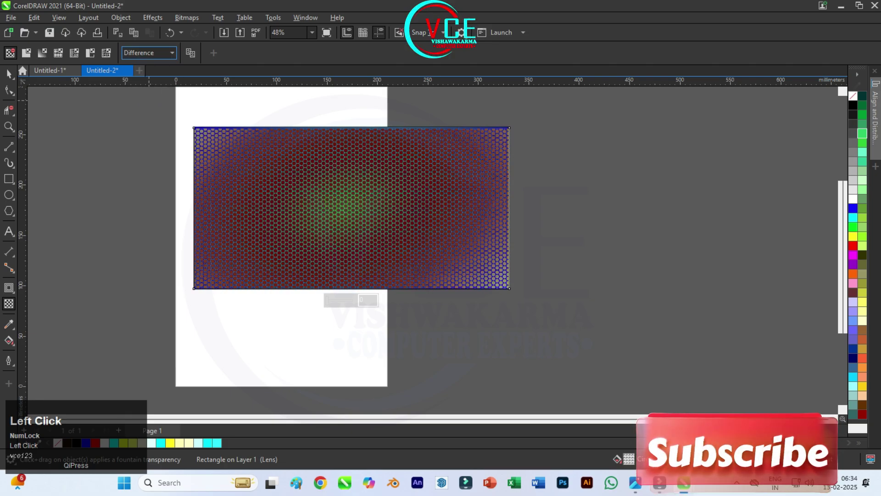
left_click(170, 53)
left_click(149, 110)
Step: Set the patterned rectangle's transparency merge mode to Divide
left_click(172, 53)
left_click(138, 121)
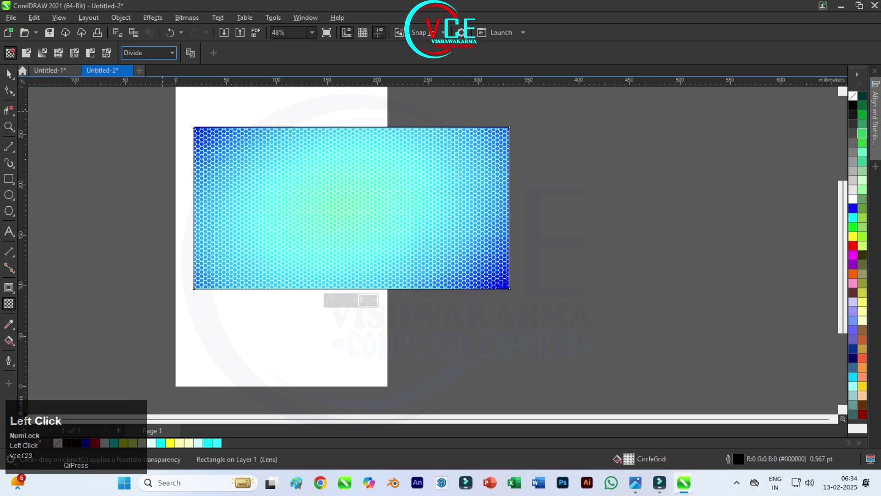
scroll(311, 163, "up", 1)
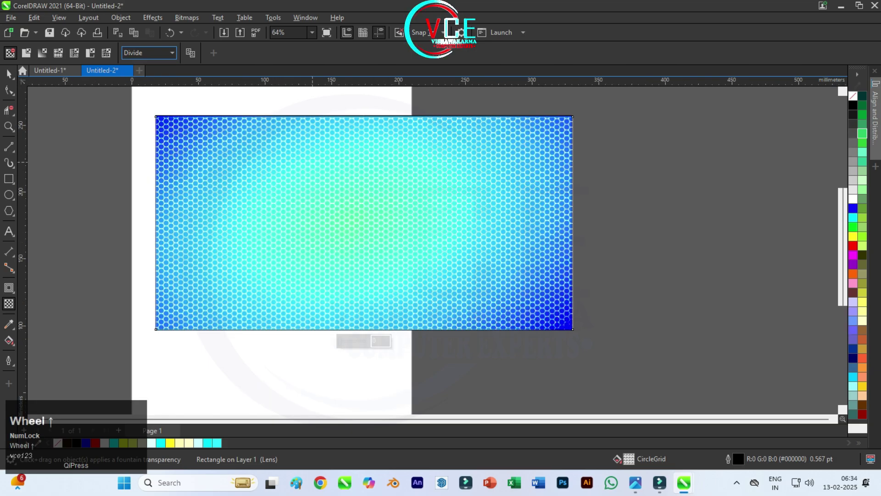
Step: Move the patterned rectangle to the empty area right of the page and repeat the same move on the gradient background
left_click(9, 74)
scroll(260, 186, "down", 1)
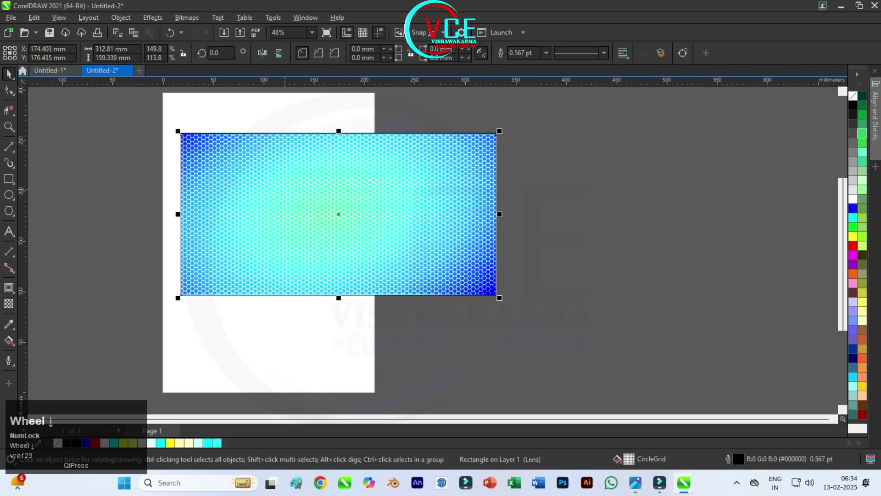
scroll(273, 142, "down", 1)
left_click_drag(273, 142, 504, 244)
left_click(444, 133)
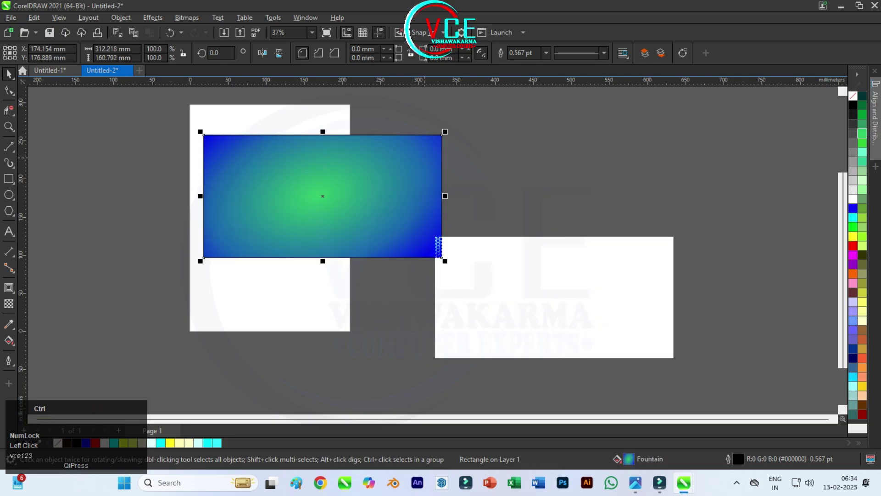
key("ctrl+r")
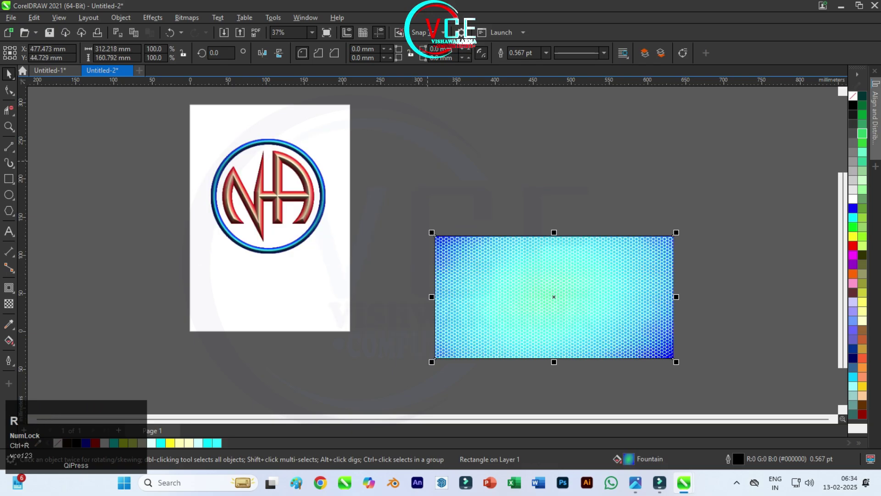
Step: Center the patterned rectangle and the gradient background on each other horizontally and vertically, and group them
scroll(448, 179, "down", 1)
left_click_drag(417, 189, 660, 347)
scroll(562, 241, "up", 2)
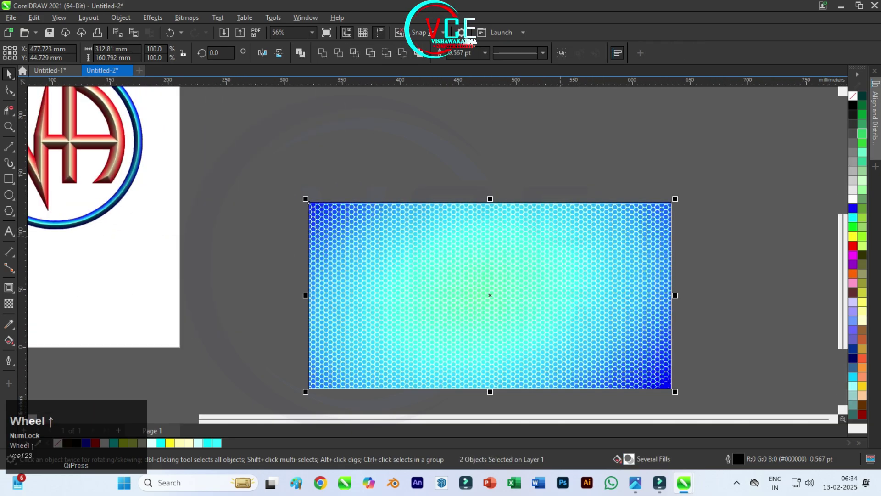
scroll(564, 238, "up", 2)
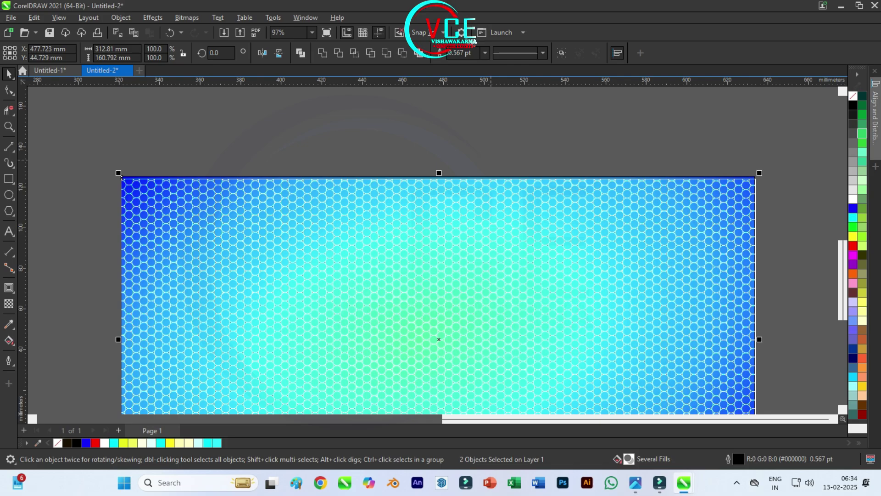
key("c")
key("e")
right_click(515, 161)
left_click(597, 205)
scroll(611, 202, "down", 4)
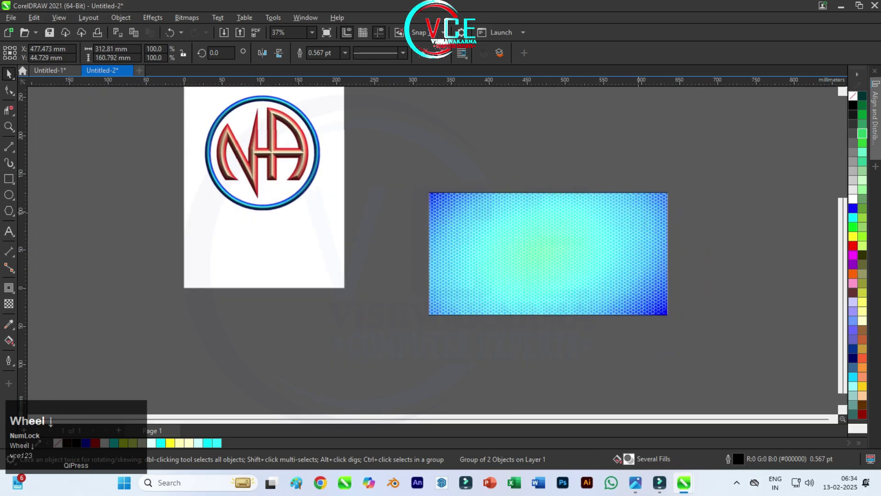
Step: Move the grouped background over the NA logo on the page and send it behind the logo
left_click_drag(611, 202, 380, 103)
right_click(348, 143)
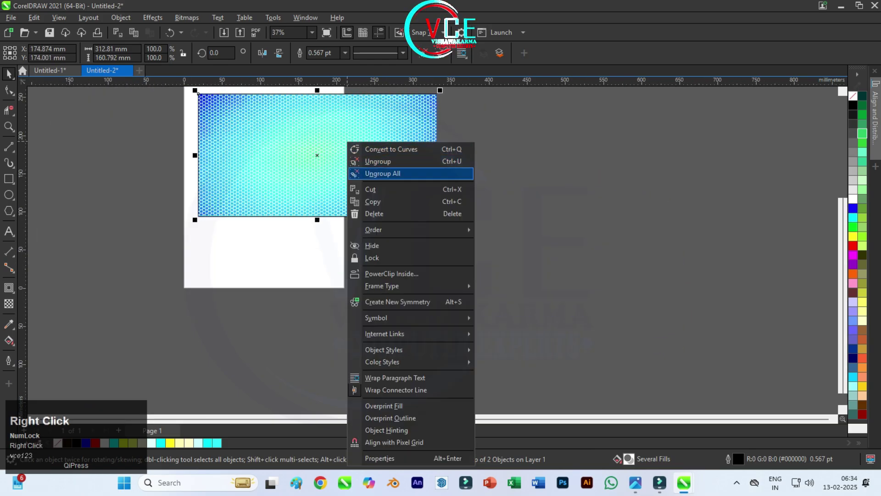
left_click(374, 230)
left_click(515, 243)
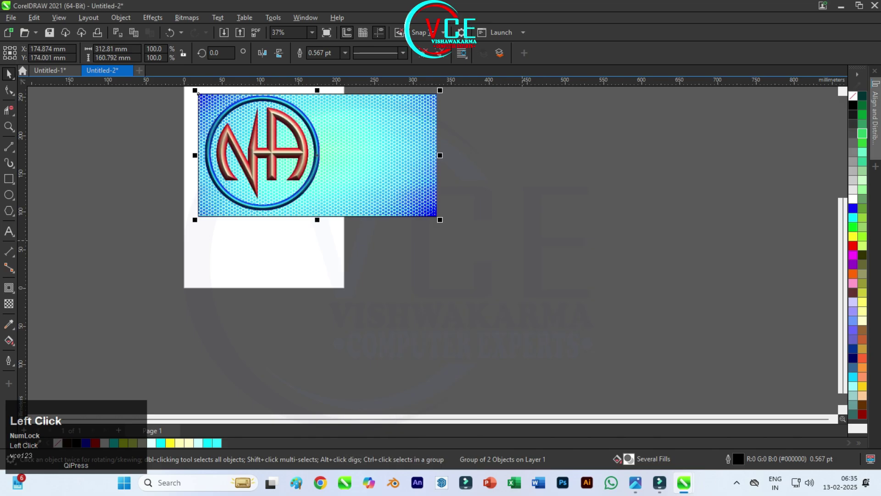
Step: Duplicate the NA logo horizontally onto the empty right half of the patterned background, beside the original
scroll(263, 151, "up", 4)
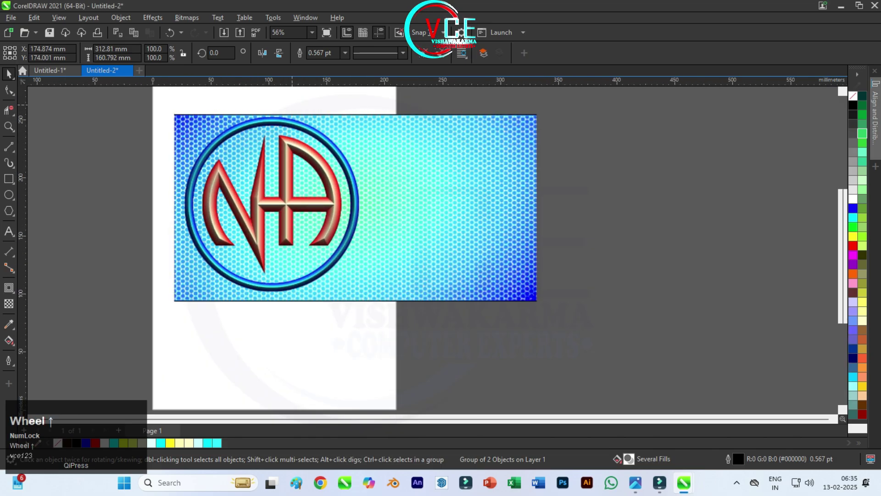
scroll(317, 127, "up", 1)
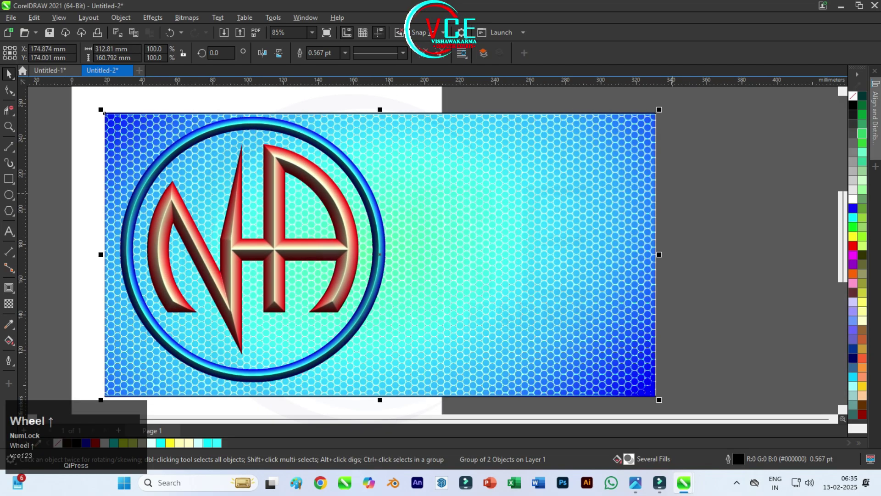
left_click(672, 194)
scroll(297, 156, "down", 1)
left_click(277, 233)
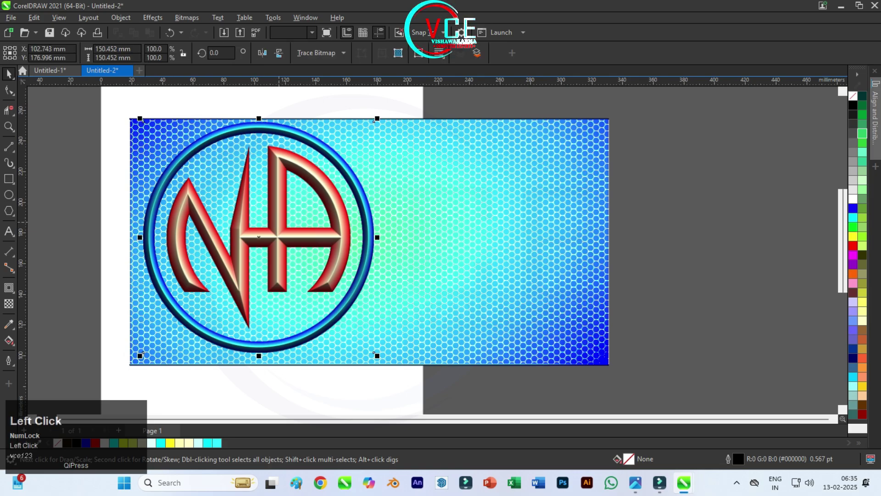
left_click_drag(278, 234, 450, 227)
left_click_drag(459, 158, 518, 163)
left_click_drag(509, 233, 509, 233)
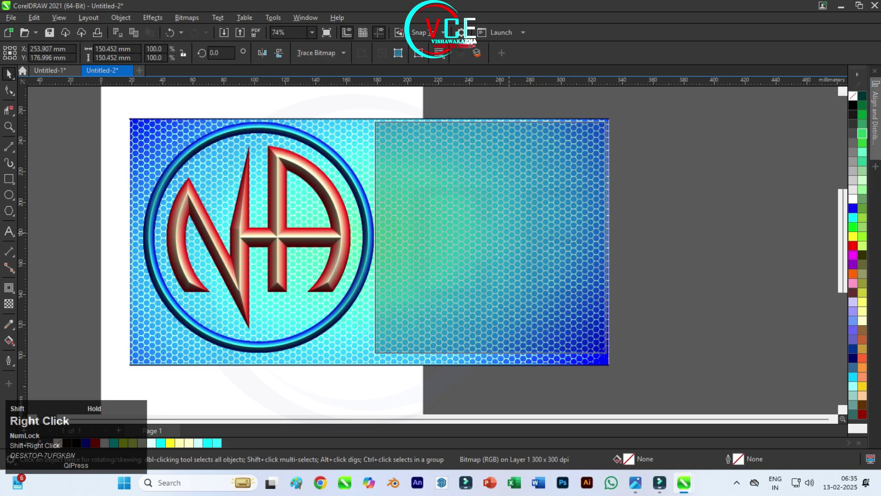
left_click_drag(518, 163, 518, 163)
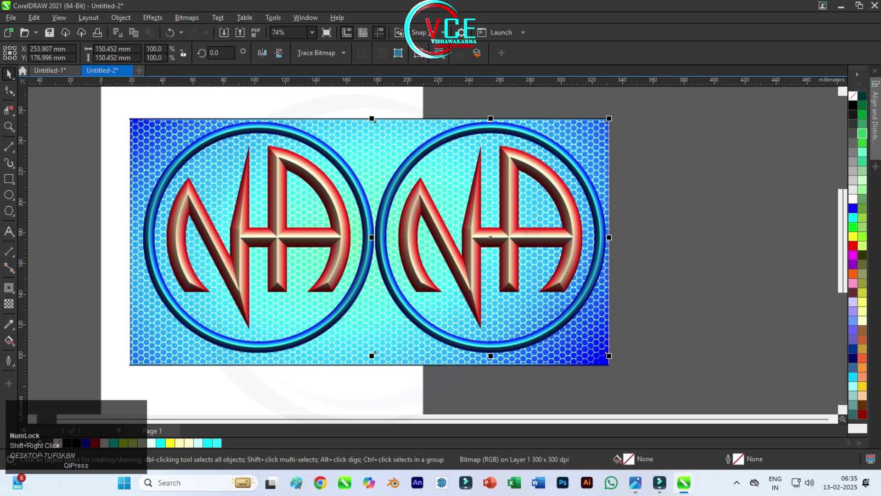
Step: Open the Hue/Saturation/Lightness adjustment for the copied logo and try a master hue shift of 176
left_click(153, 18)
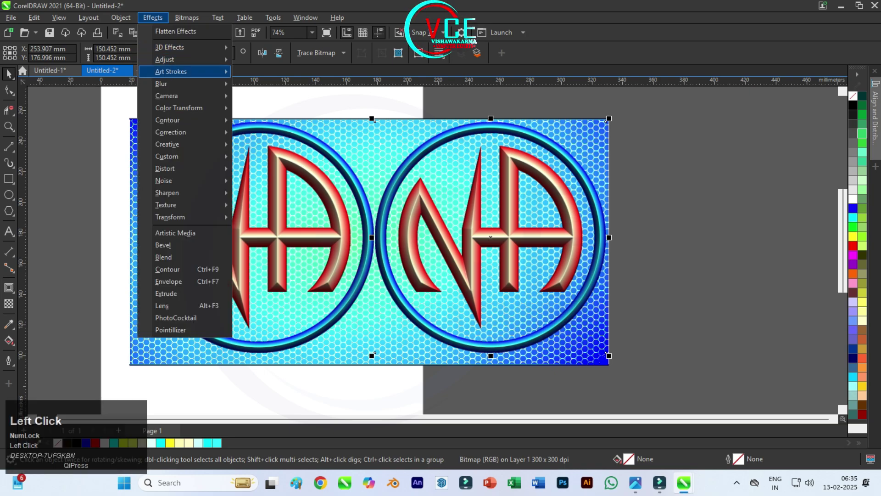
mouse_move(184, 59)
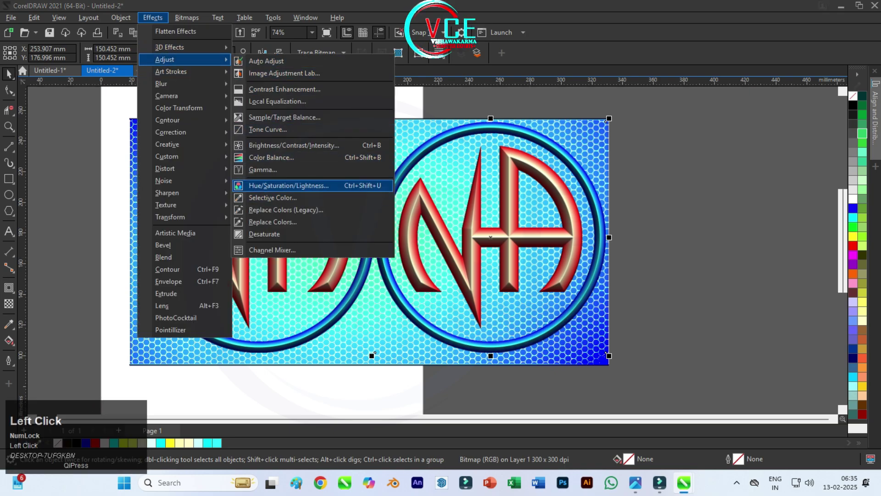
left_click(288, 185)
left_click_drag(449, 134, 269, 120)
left_click_drag(323, 240, 278, 240)
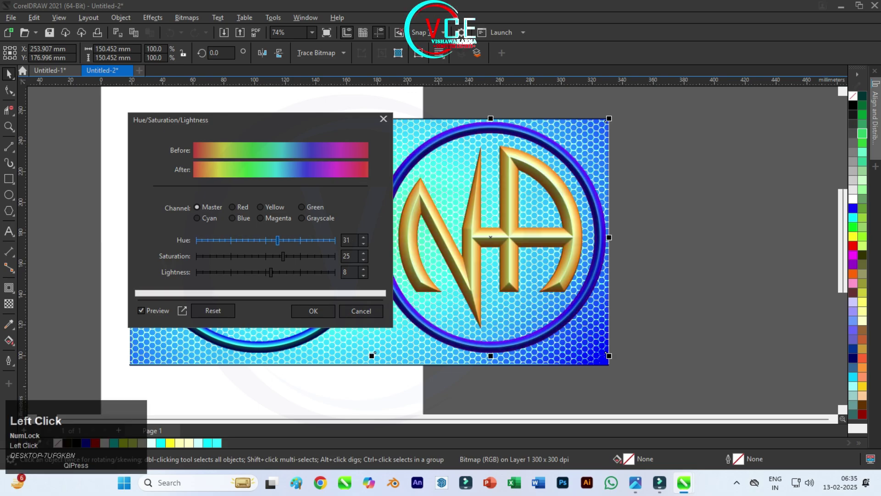
mouse_move(278, 240)
left_mouse_down()
mouse_move(306, 240)
mouse_move(273, 239)
left_mouse_up()
left_click_drag(335, 120, 614, 237)
left_click_drag(552, 356, 612, 356)
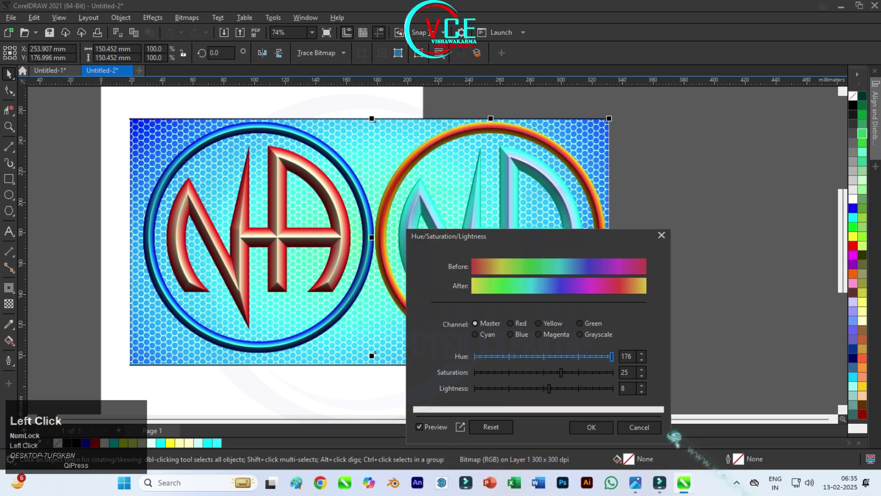
Step: Set the copied logo's master hue to -130 and apply the color adjustment
left_click_drag(557, 240, 698, 164)
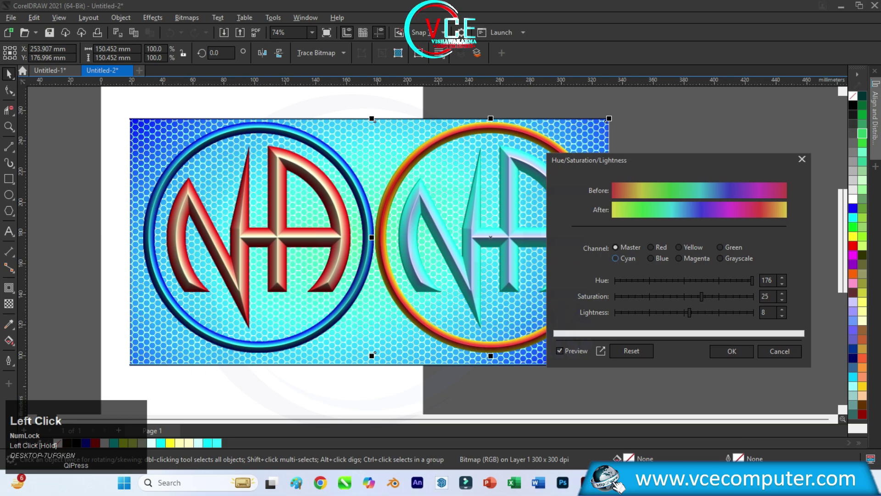
left_click(620, 280)
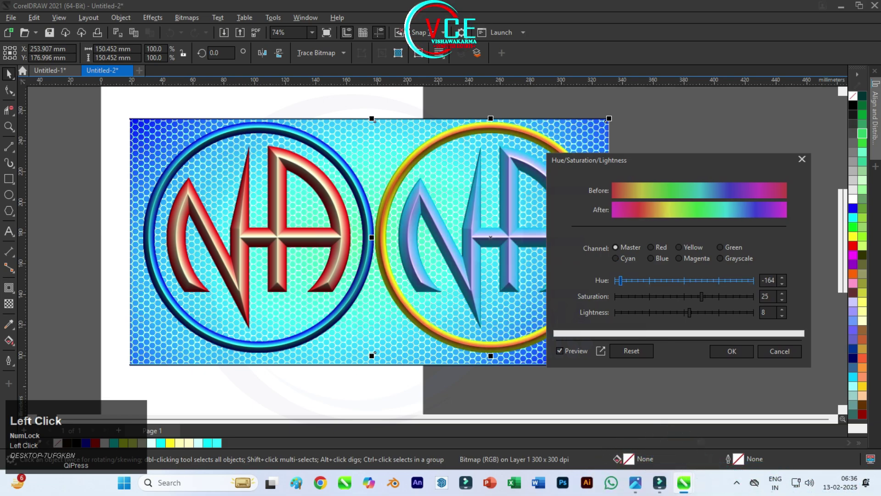
left_click(639, 280)
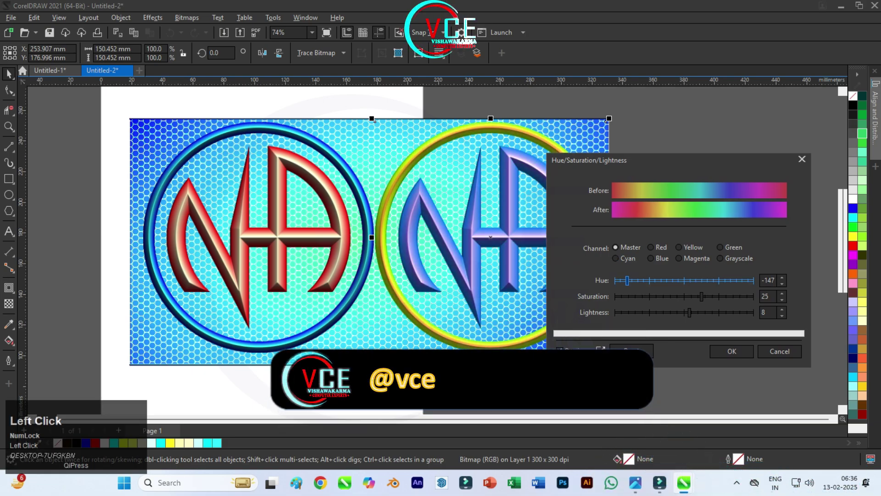
left_click(639, 280)
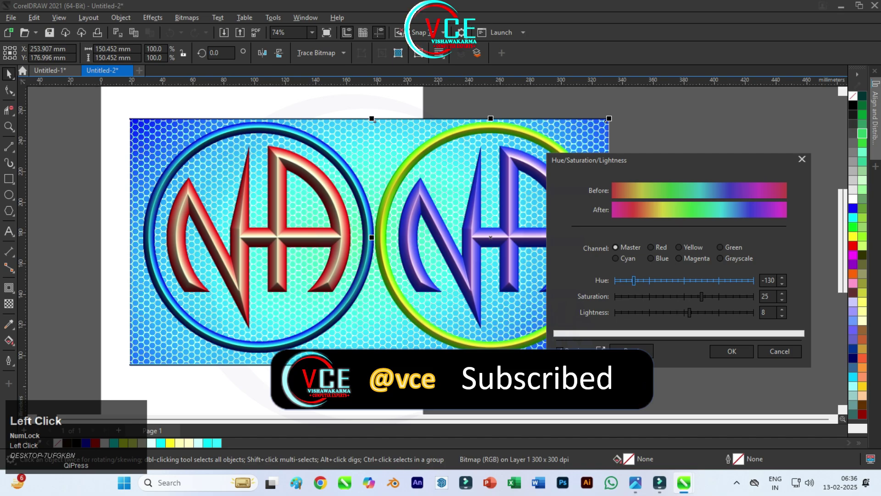
left_click(731, 351)
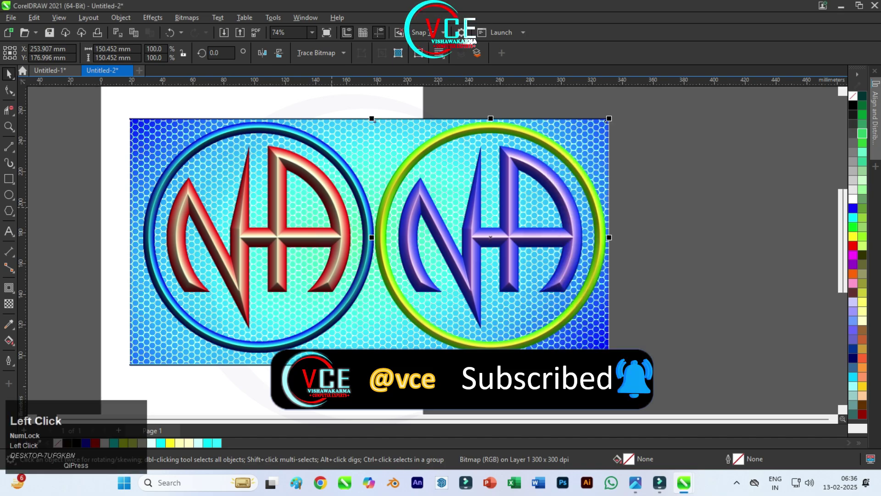
scroll(356, 199, "up", 3)
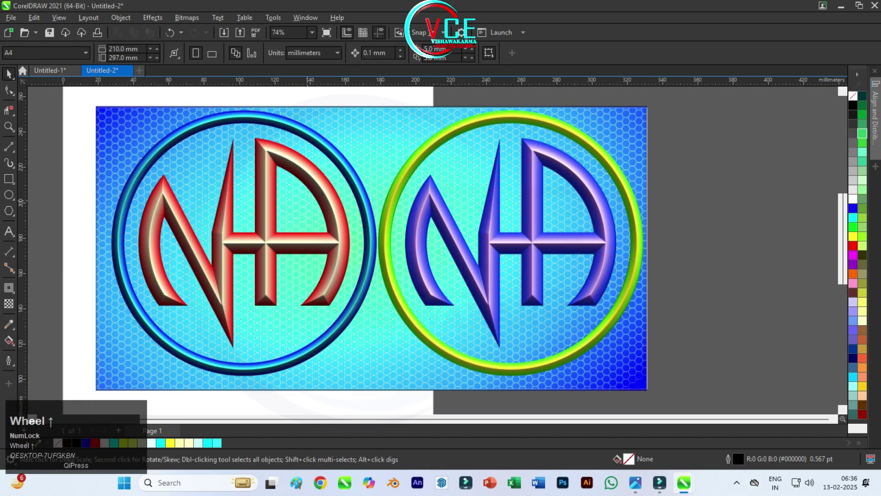
scroll(237, 220, "up", 1)
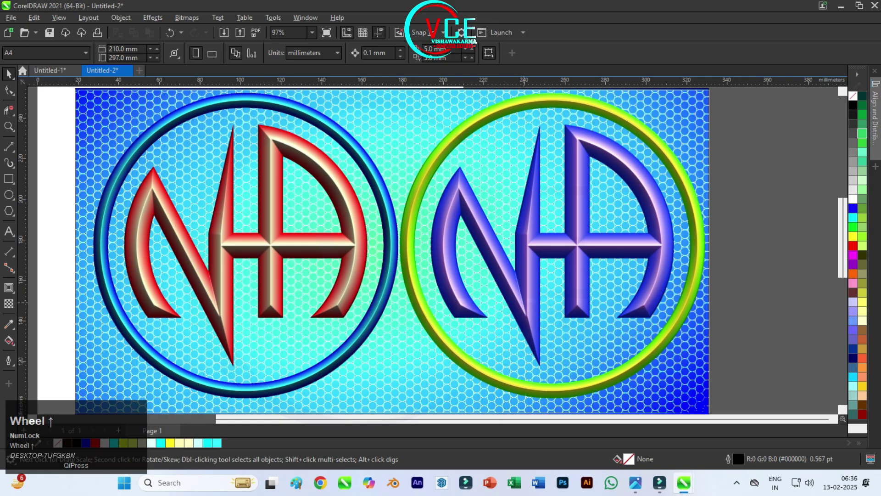